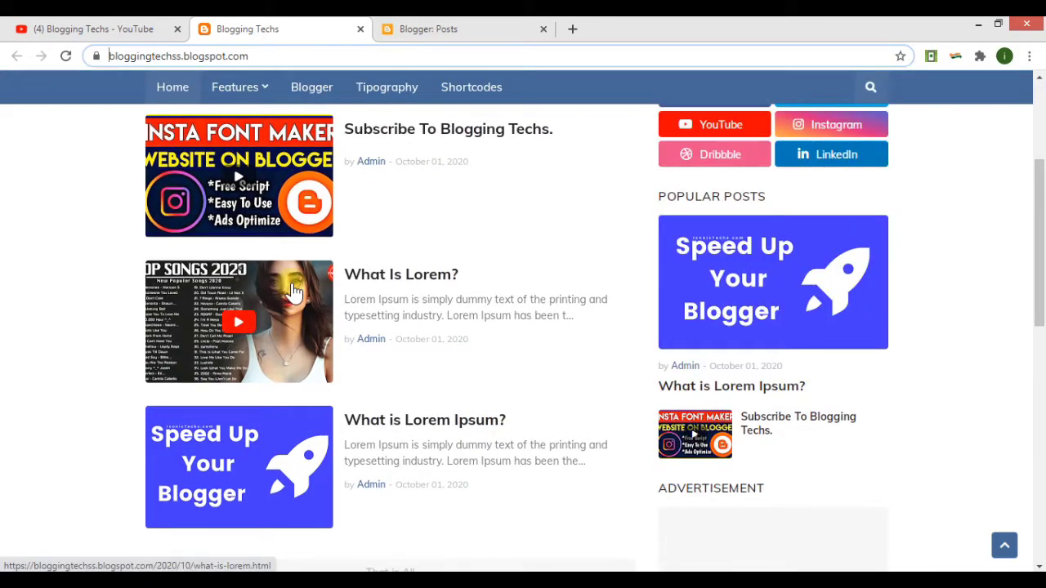
{"action": "scroll", "coordinate": [350, 384], "scroll_direction": "up", "scroll_amount": 3}
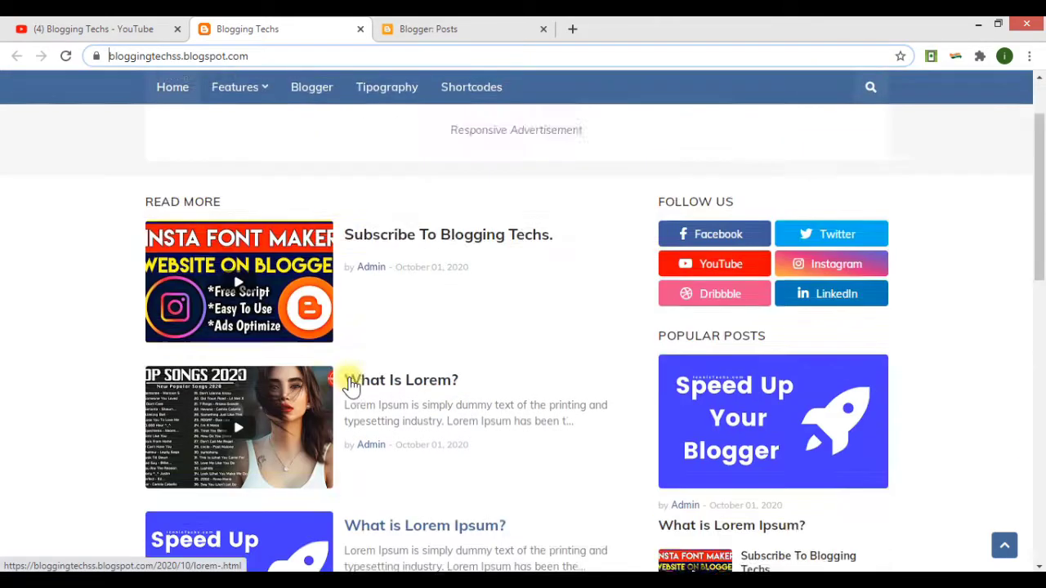
{"action": "left_click", "coordinate": [446, 27]}
{"action": "scroll", "coordinate": [173, 262], "scroll_direction": "down", "scroll_amount": 2}
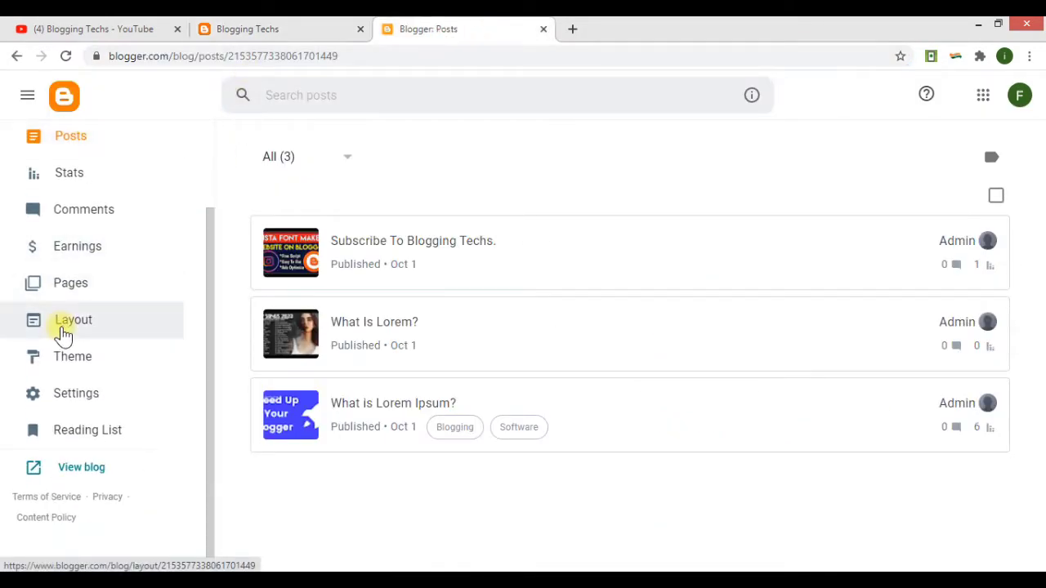
{"action": "scroll", "coordinate": [58, 331], "scroll_direction": "up", "scroll_amount": 2}
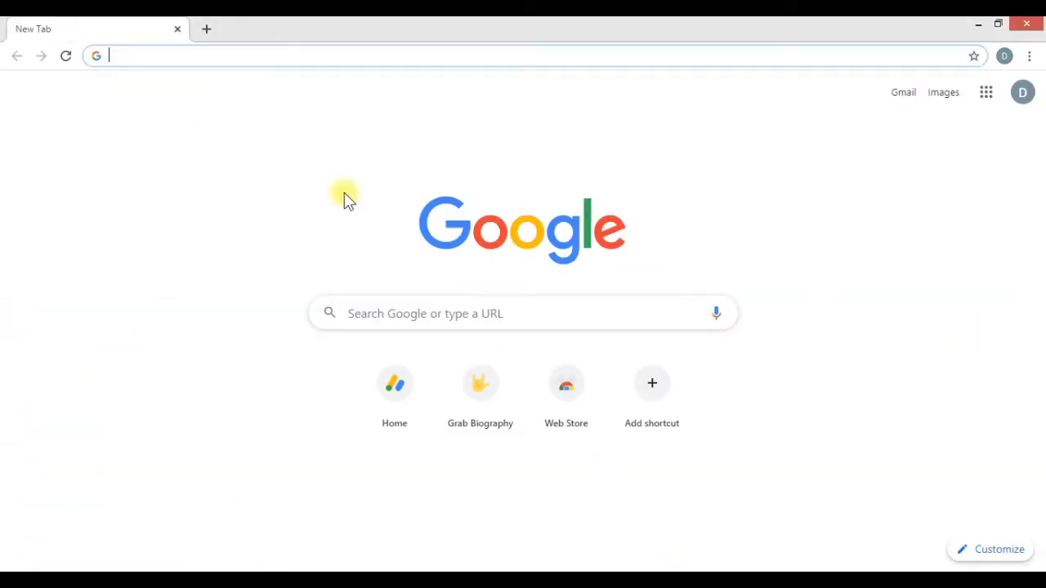
Search Google for "search cnsole" in the other browser window, open Google Search Console Tools and start Search Console.
{"action": "left_click", "coordinate": [185, 61]}
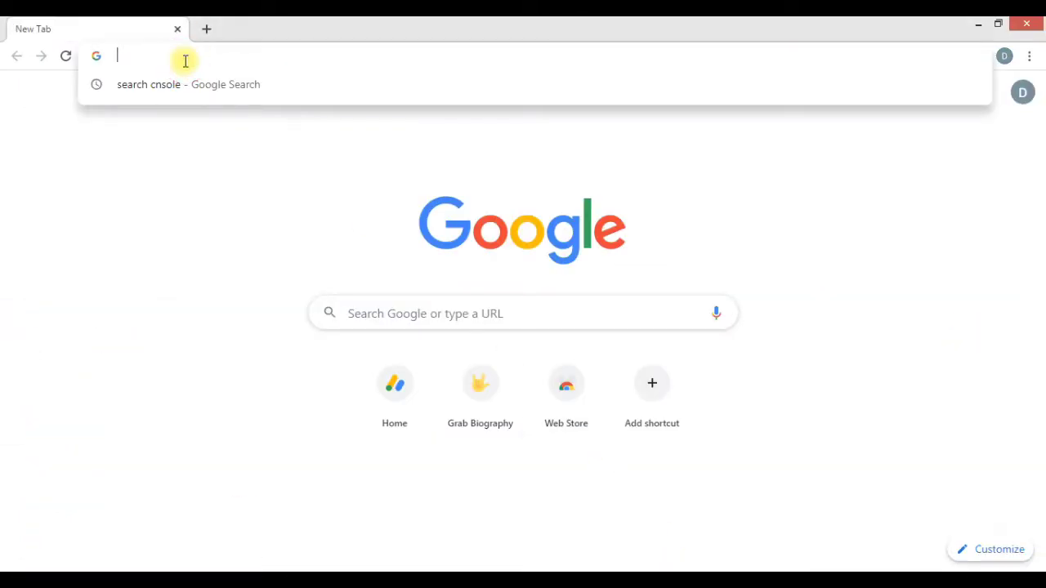
{"action": "key", "text": "Down"}
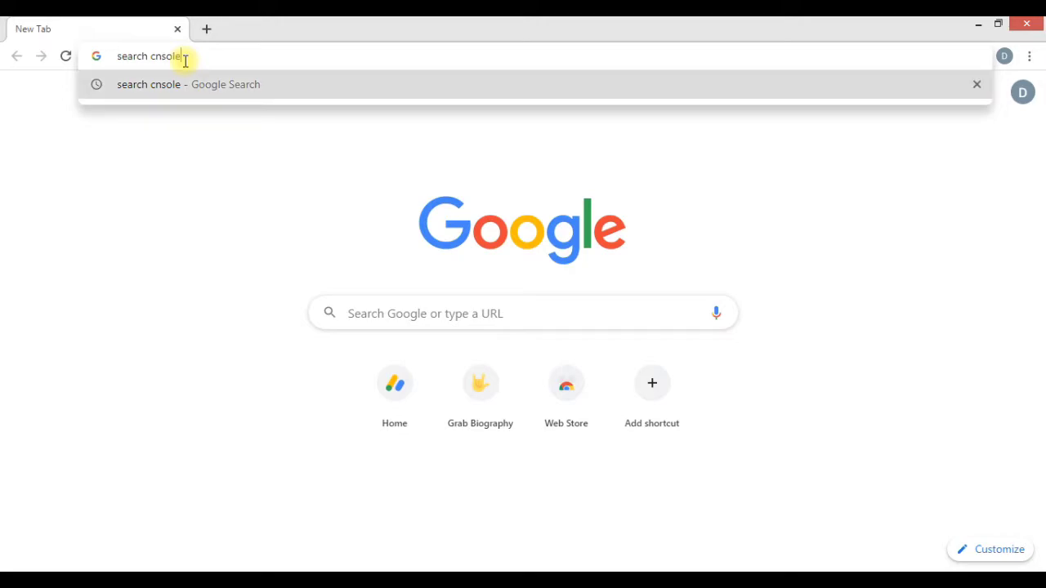
{"action": "key", "text": "Return"}
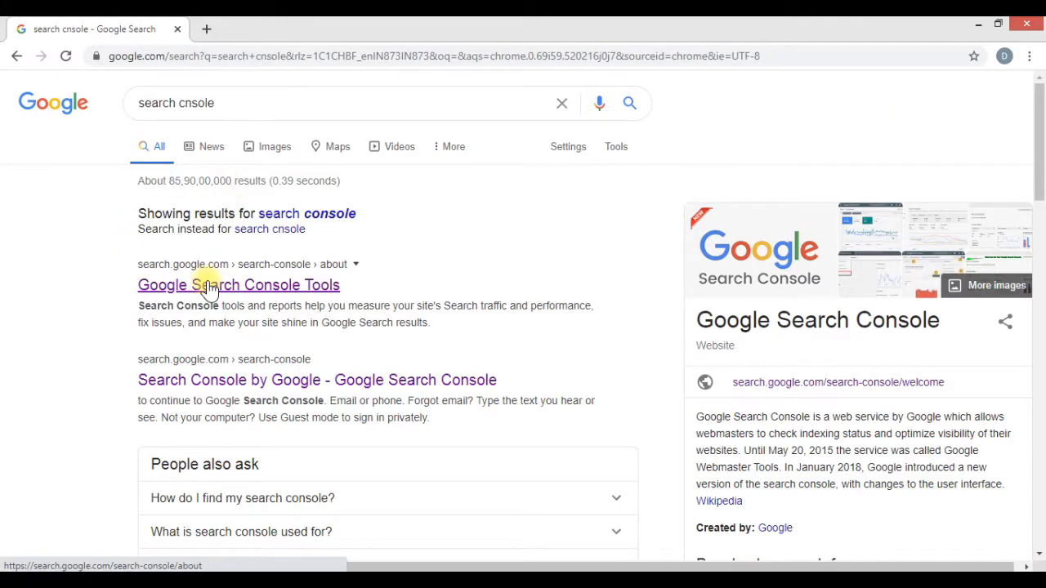
{"action": "left_click", "coordinate": [209, 285]}
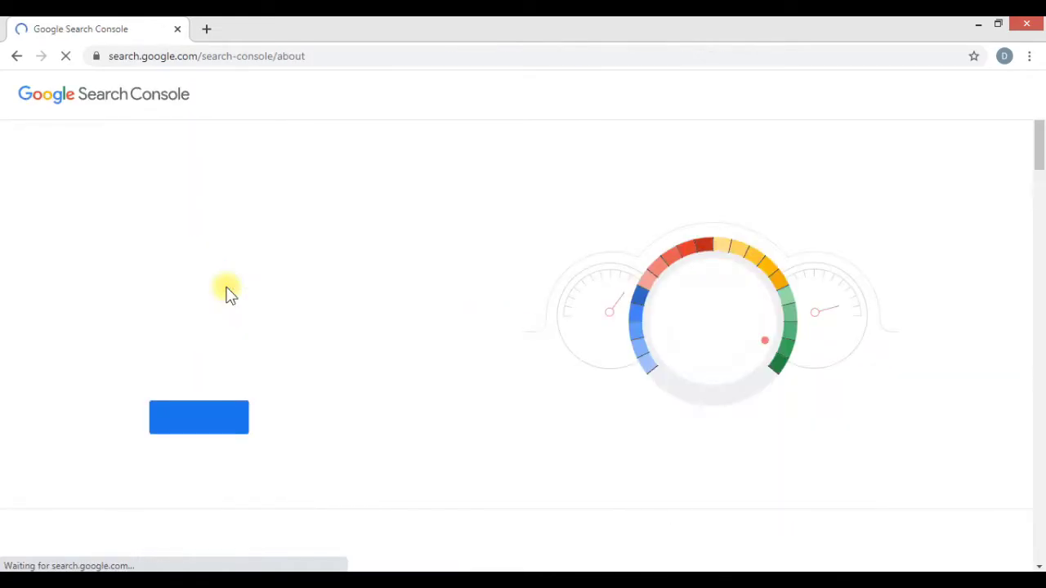
{"action": "left_click", "coordinate": [205, 428]}
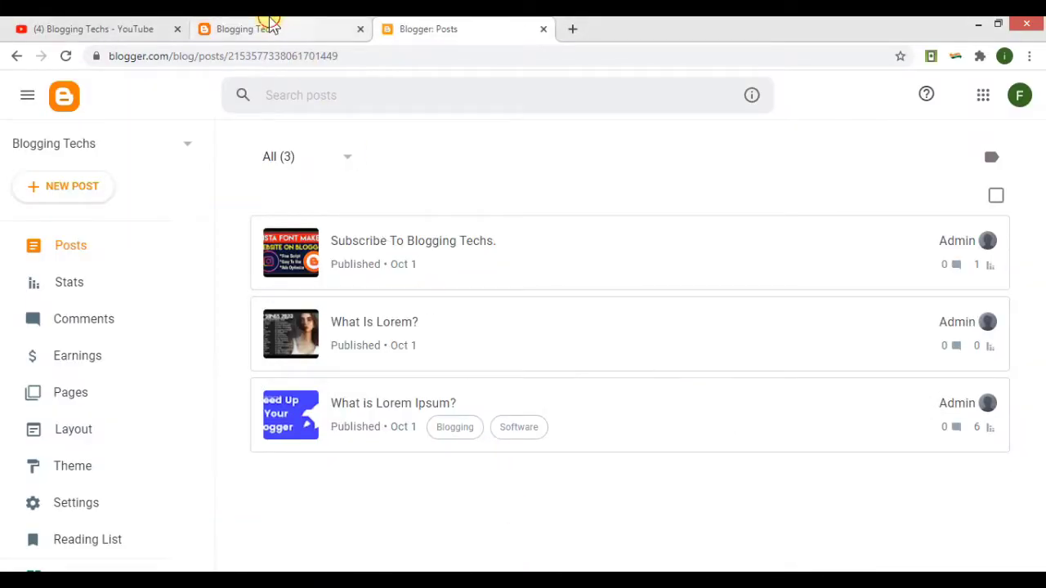
{"action": "left_click", "coordinate": [261, 27]}
{"action": "left_click", "coordinate": [241, 51]}
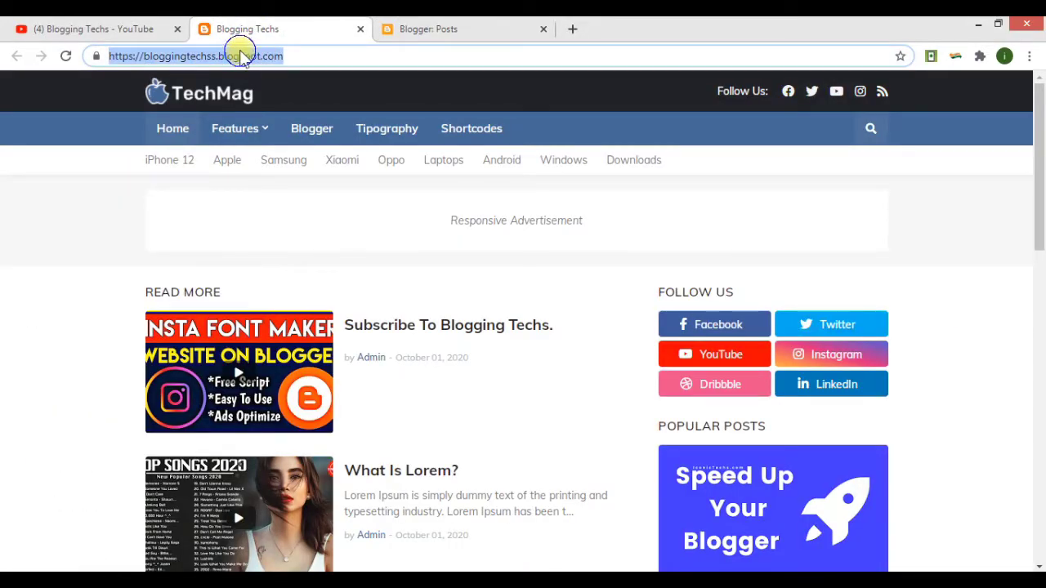
{"action": "right_click", "coordinate": [241, 52]}
{"action": "left_click", "coordinate": [269, 90]}
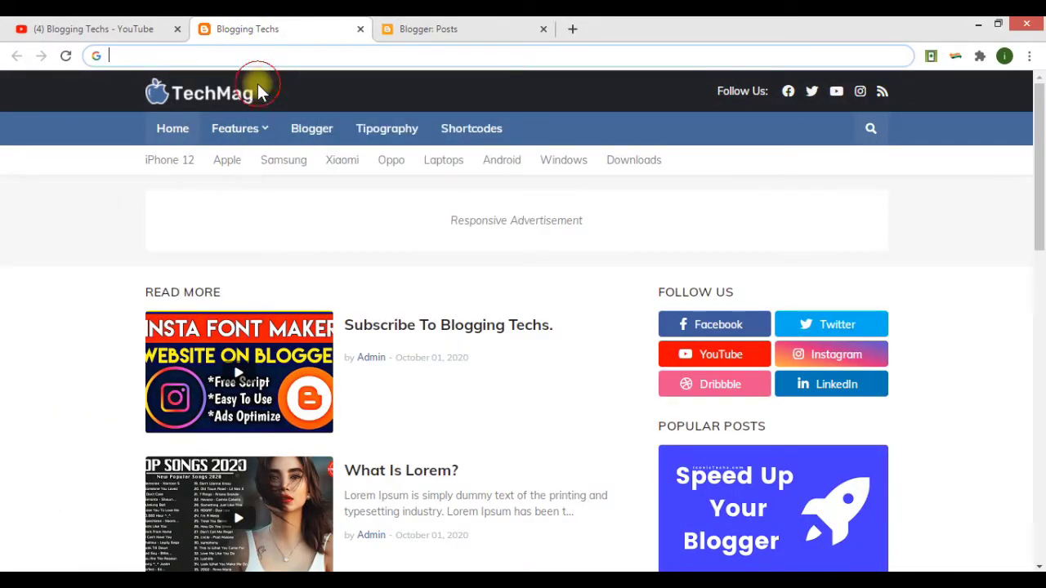
{"action": "left_click", "coordinate": [401, 27]}
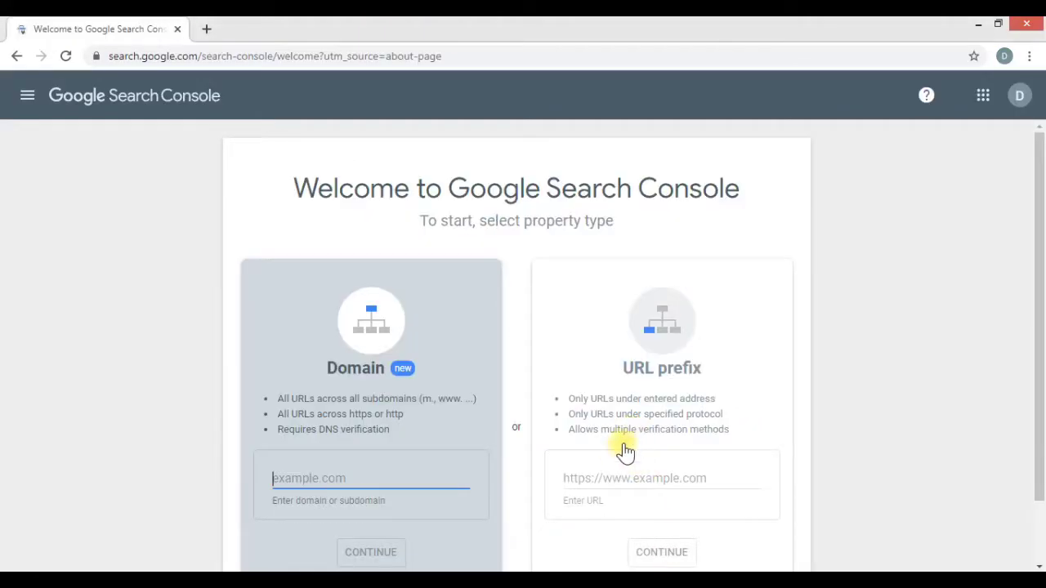
Add the copied blog address as a URL prefix property in Google Search Console and continue to ownership verification.
{"action": "left_click", "coordinate": [605, 477]}
{"action": "key", "text": "ctrl+v"}
{"action": "scroll", "coordinate": [607, 477], "scroll_direction": "down", "scroll_amount": 1}
{"action": "left_click", "coordinate": [683, 474]}
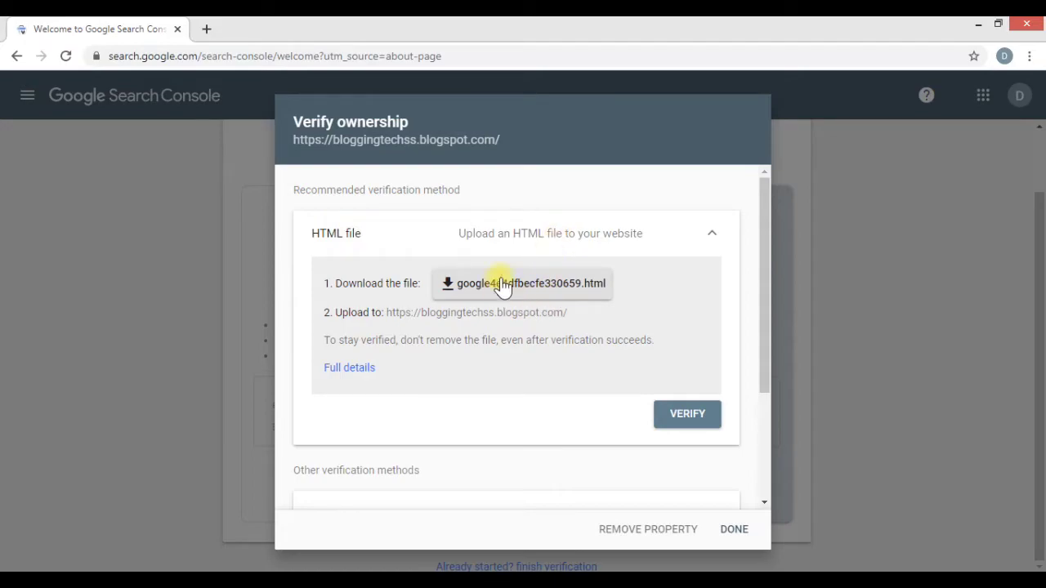
Expand the HTML tag verification method, collapse HTML file, and copy the site verification meta tag.
{"action": "scroll", "coordinate": [412, 366], "scroll_direction": "down", "scroll_amount": 2}
{"action": "scroll", "coordinate": [384, 340], "scroll_direction": "up", "scroll_amount": 2}
{"action": "scroll", "coordinate": [383, 340], "scroll_direction": "down", "scroll_amount": 2}
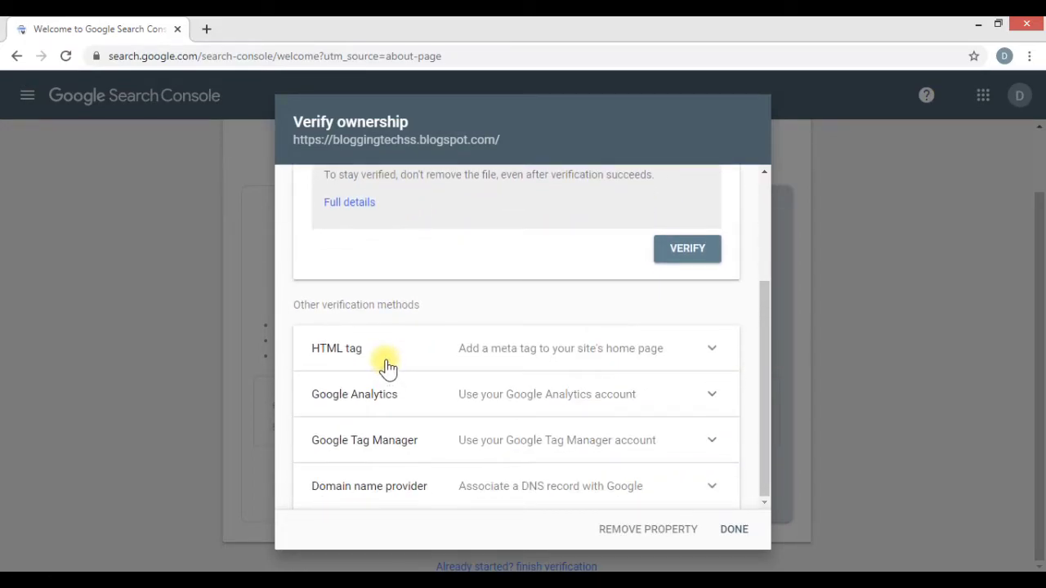
{"action": "left_click", "coordinate": [386, 364]}
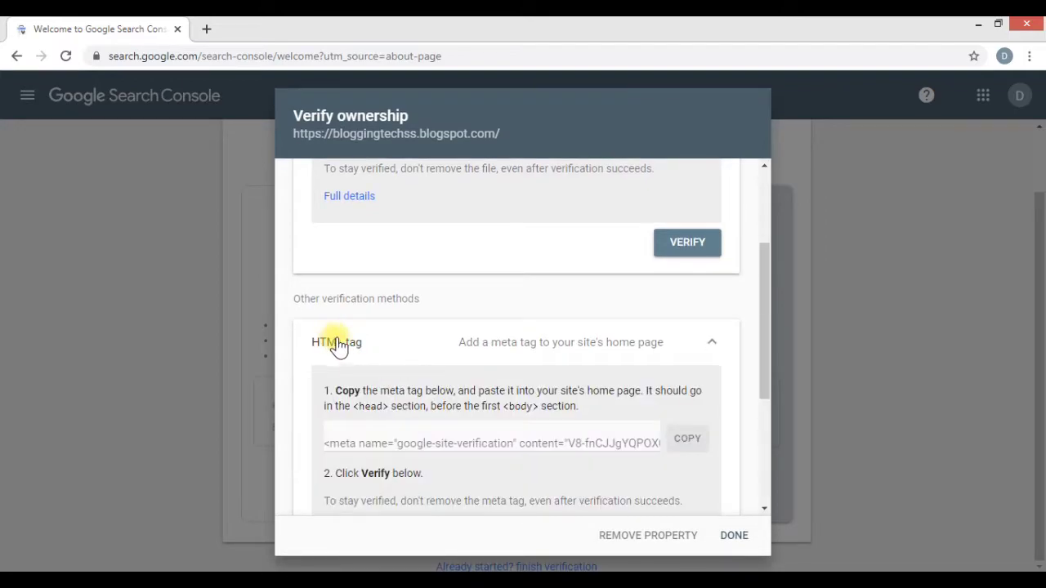
{"action": "scroll", "coordinate": [373, 350], "scroll_direction": "up", "scroll_amount": 2}
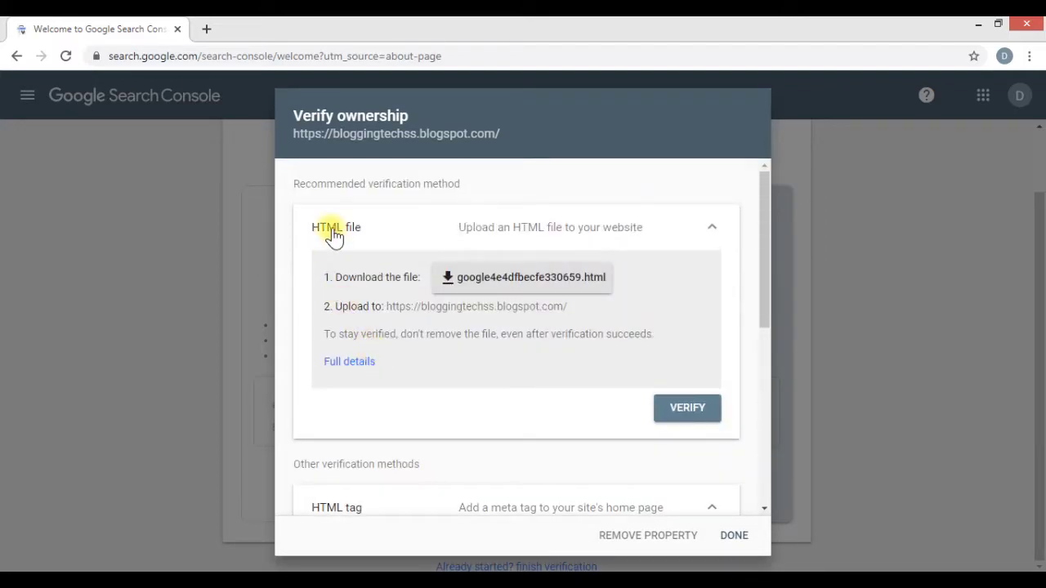
{"action": "left_click_drag", "start_coordinate": [314, 229], "coordinate": [367, 234]}
{"action": "scroll", "coordinate": [381, 275], "scroll_direction": "down", "scroll_amount": 2}
{"action": "scroll", "coordinate": [381, 280], "scroll_direction": "up", "scroll_amount": 2}
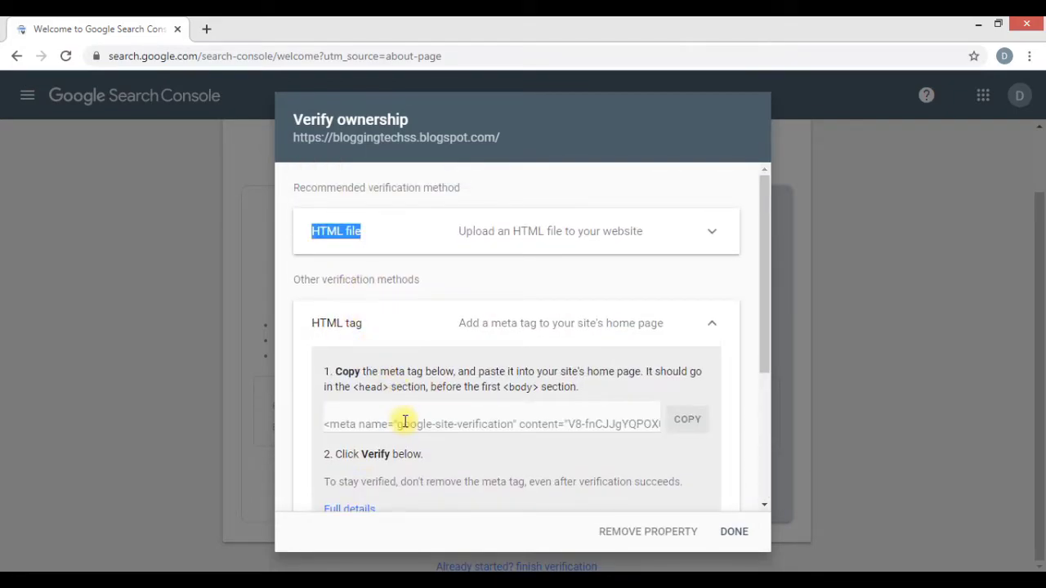
{"action": "left_click", "coordinate": [687, 419]}
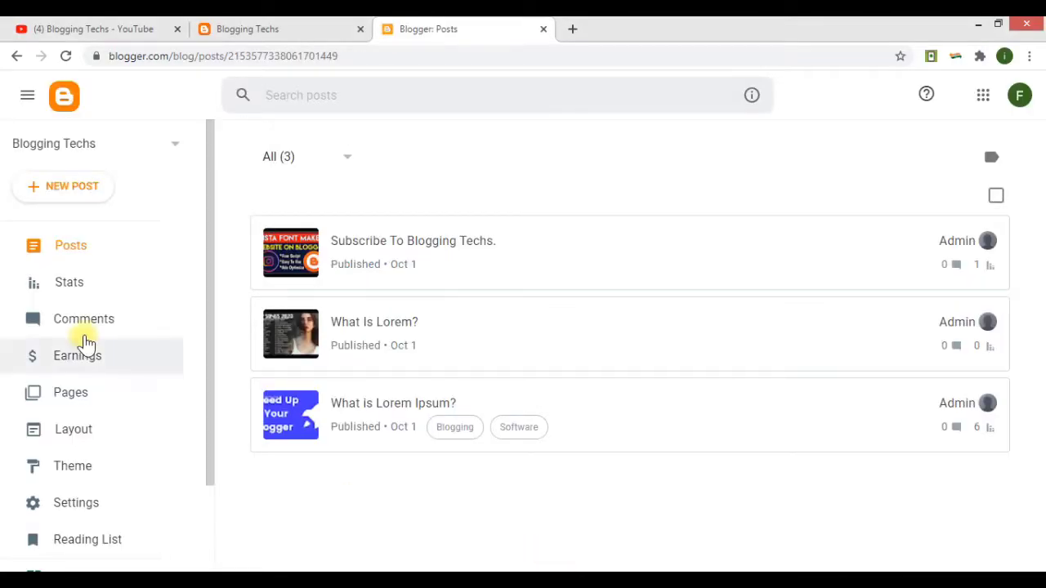
Switch to Blogger and open the Blogging Techs theme for HTML editing.
{"action": "left_click", "coordinate": [73, 472]}
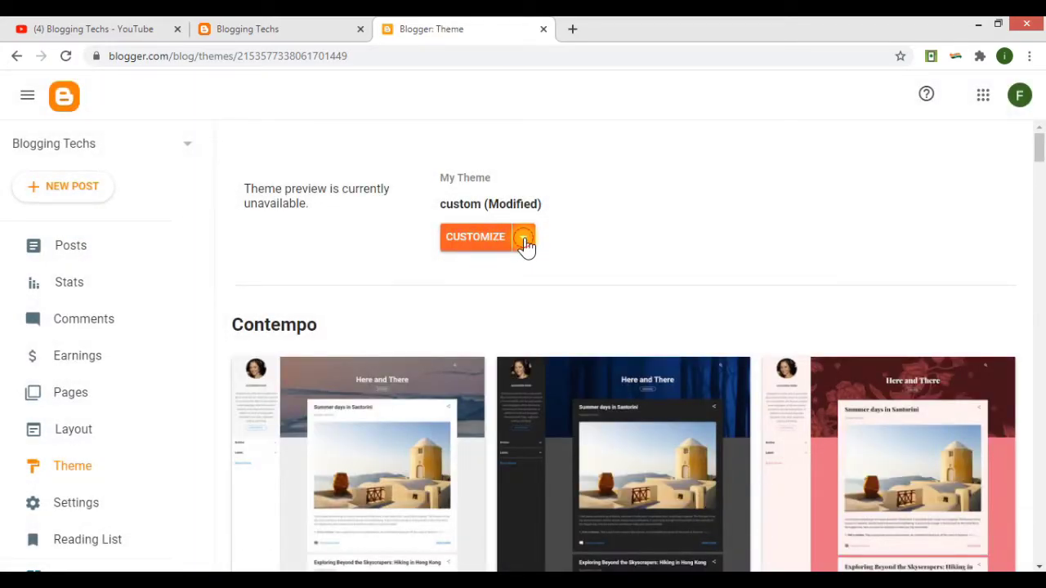
{"action": "left_click", "coordinate": [523, 239]}
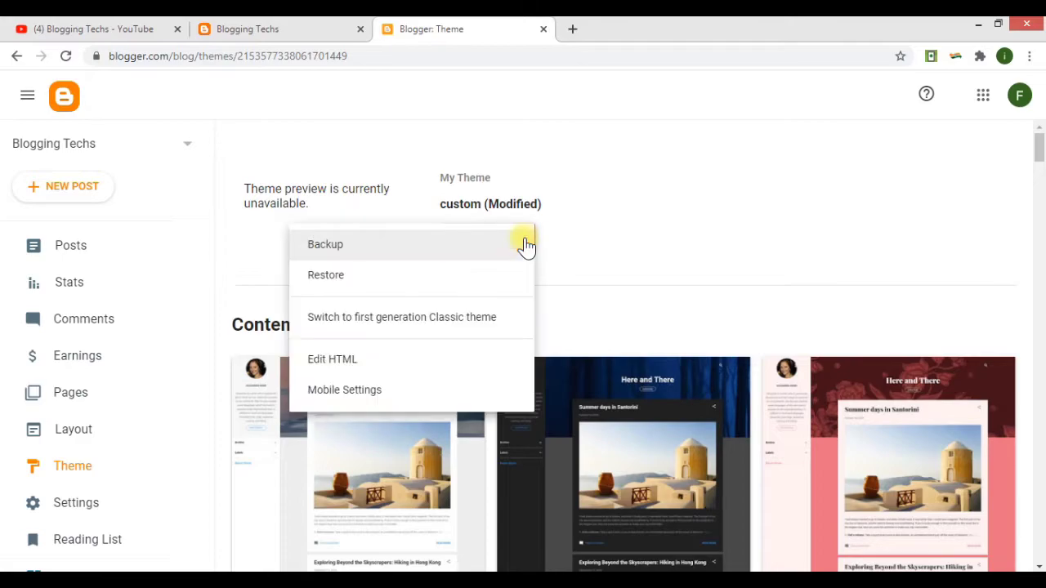
{"action": "left_click", "coordinate": [413, 360]}
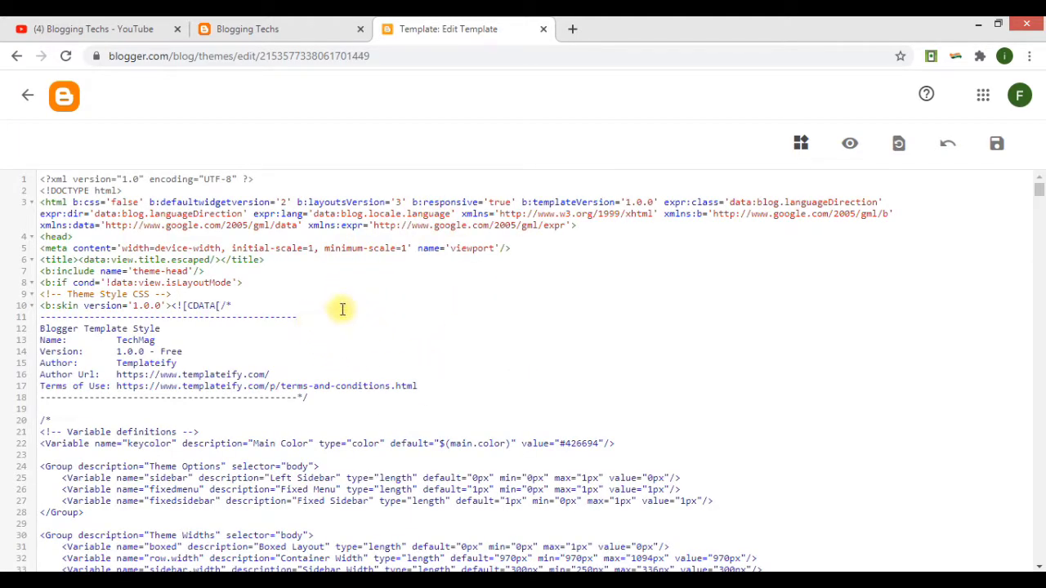
Paste the copied Google site verification meta tag on a new line directly below the opening <head> tag.
{"action": "double_click", "coordinate": [527, 319]}
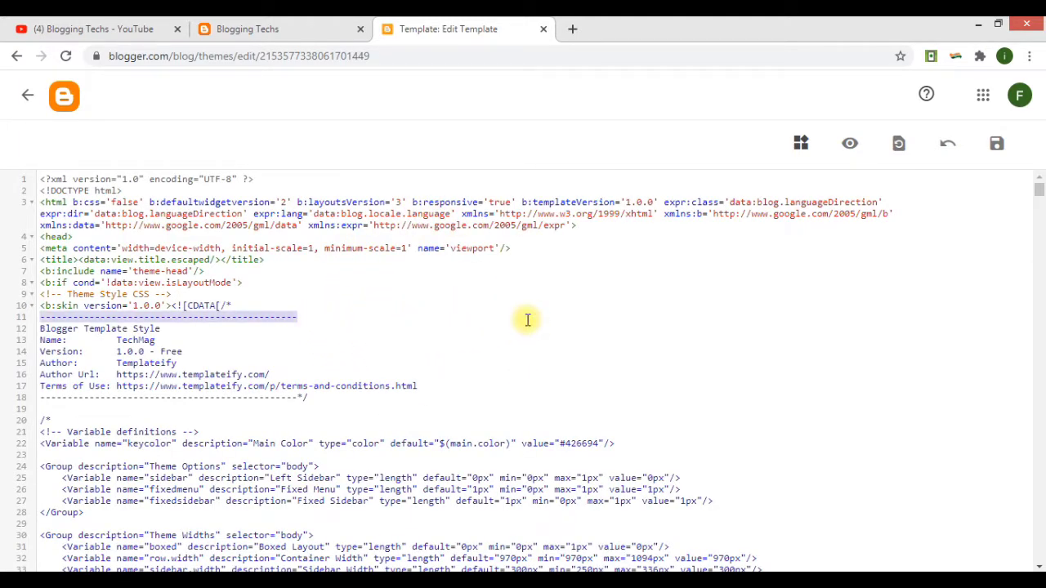
{"action": "left_click", "coordinate": [524, 295]}
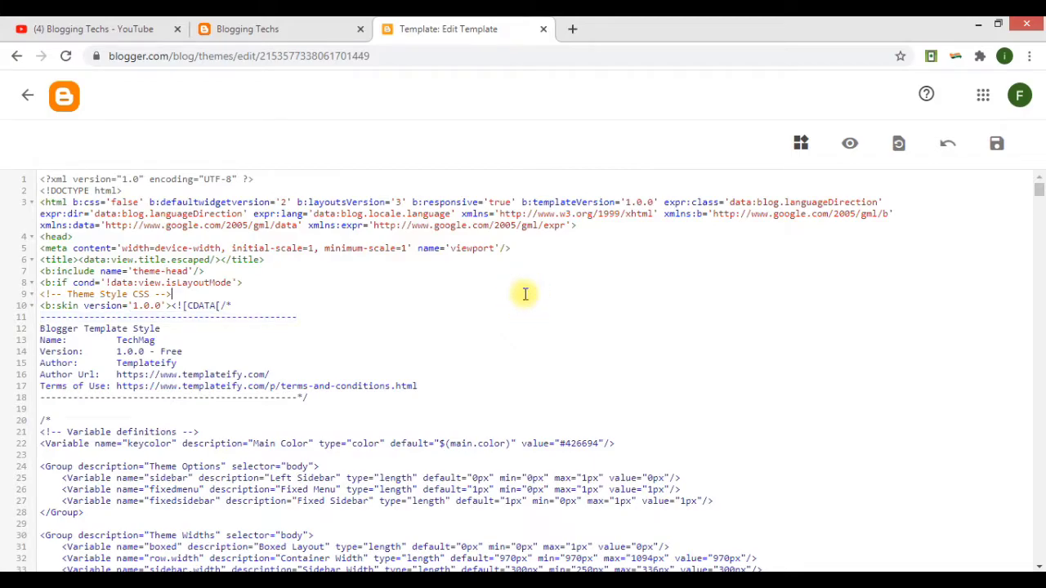
{"action": "key", "text": "ctrl+f"}
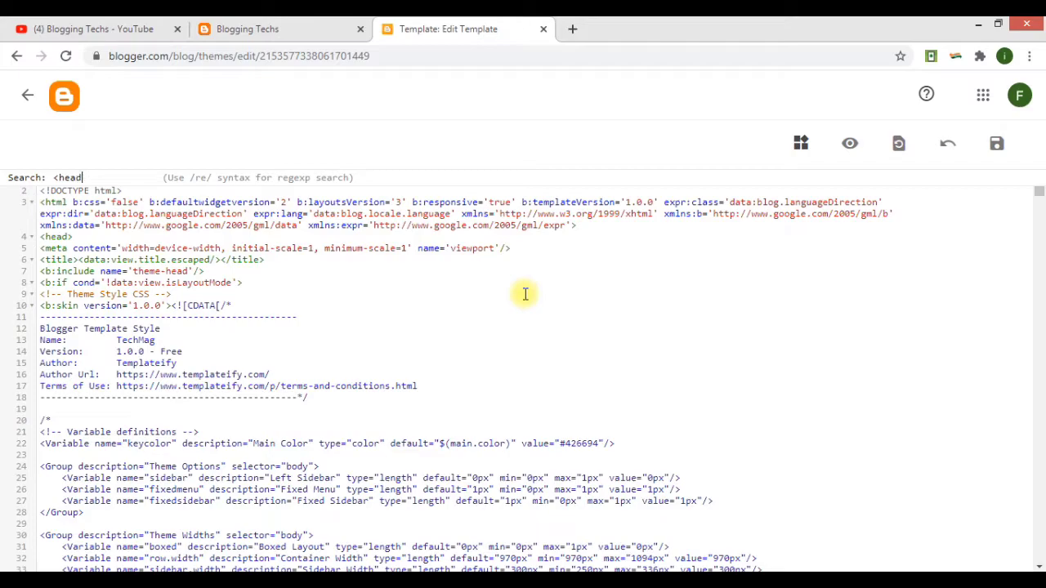
{"action": "left_click", "coordinate": [93, 236]}
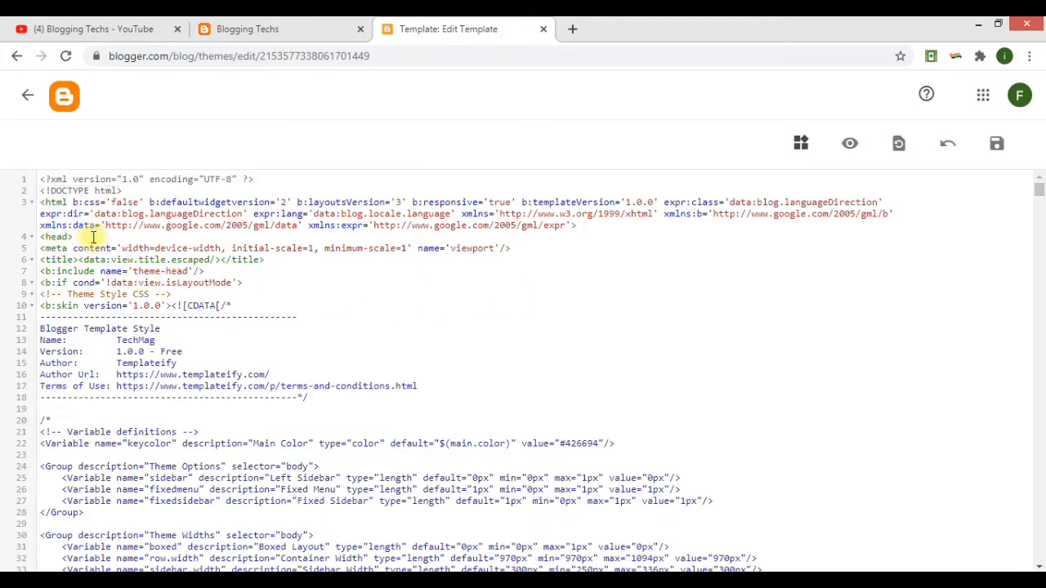
{"action": "key", "text": "Return"}
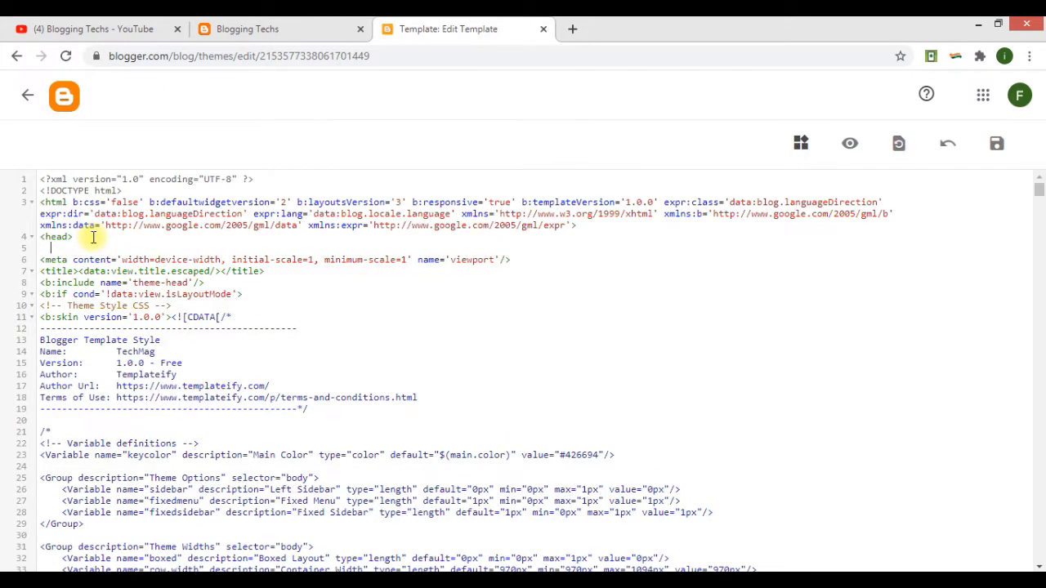
{"action": "key", "text": "ctrl+v"}
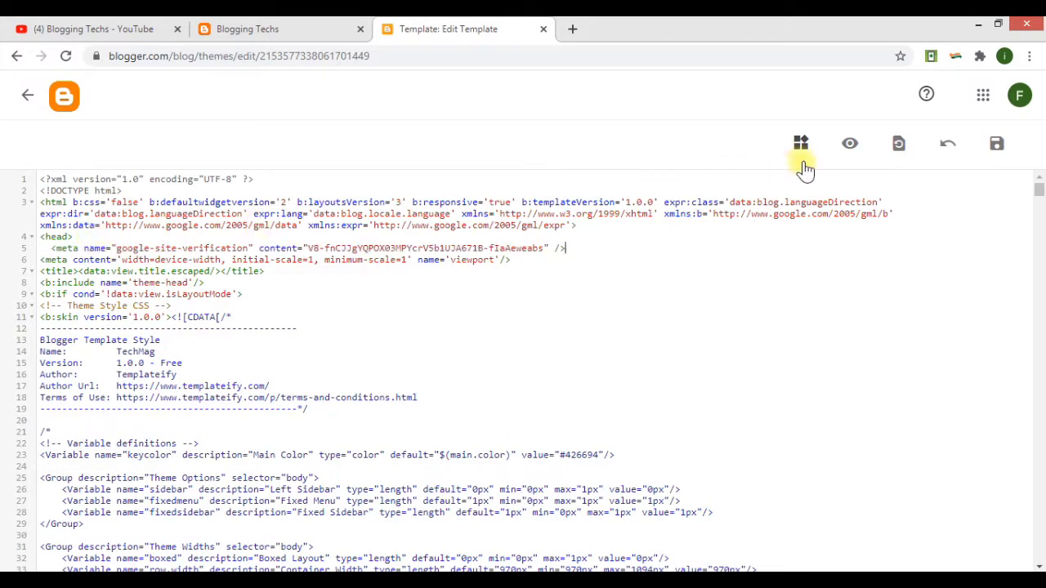
Save the edited theme HTML and reload the template editor page.
{"action": "left_click", "coordinate": [998, 145]}
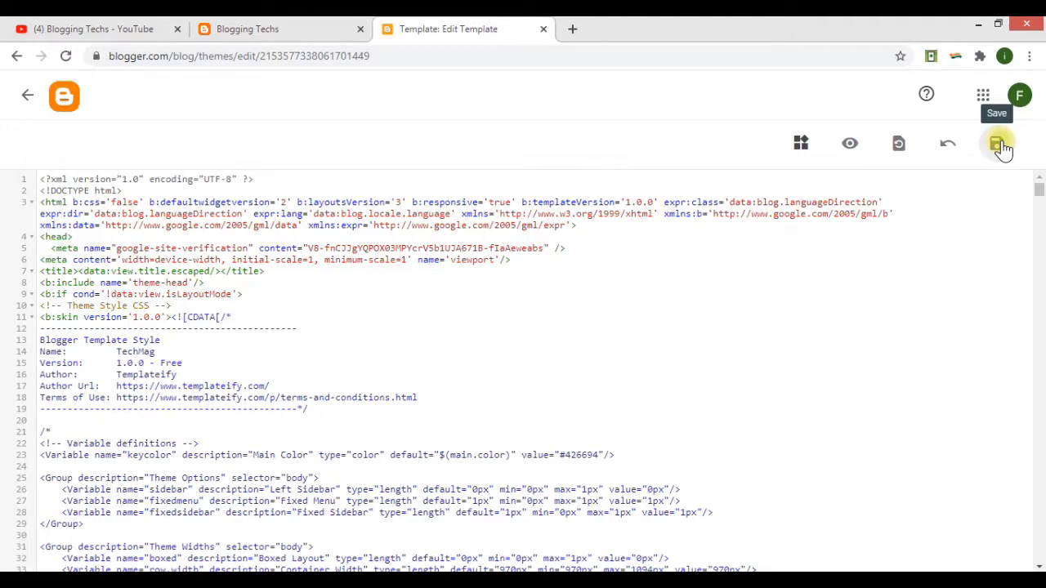
{"action": "left_click", "coordinate": [136, 286]}
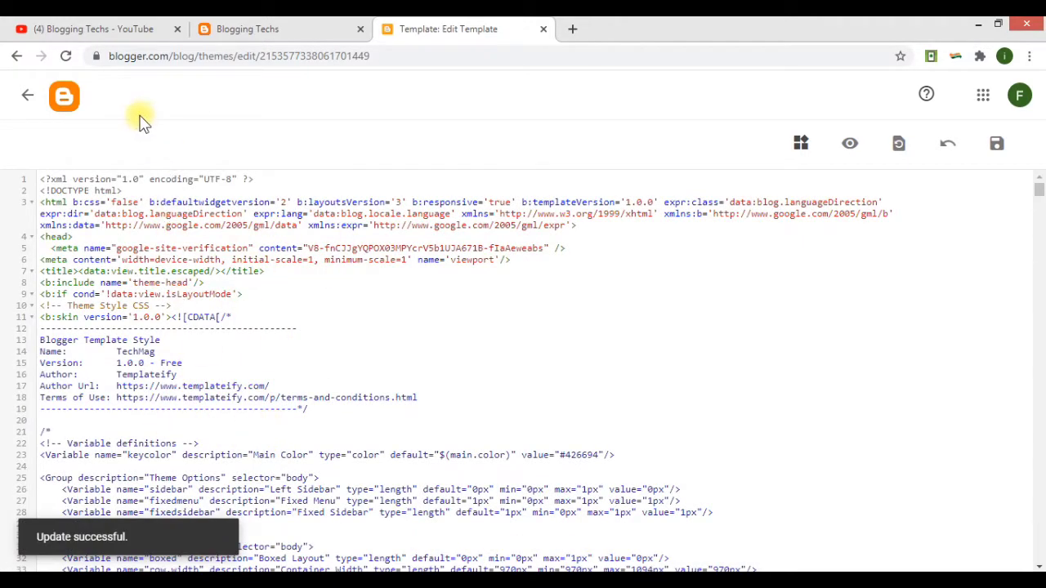
{"action": "left_click", "coordinate": [66, 56]}
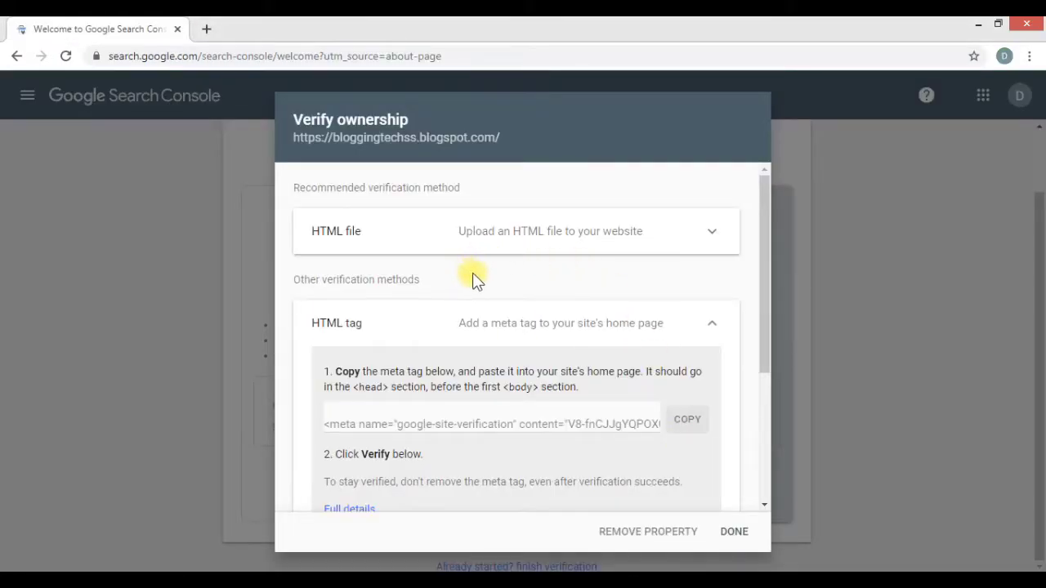
Verify ownership of the blog in Google Search Console with the HTML tag method and go to the property.
{"action": "scroll", "coordinate": [413, 326], "scroll_direction": "down", "scroll_amount": 3}
{"action": "scroll", "coordinate": [490, 360], "scroll_direction": "up", "scroll_amount": 3}
{"action": "scroll", "coordinate": [588, 405], "scroll_direction": "down", "scroll_amount": 3}
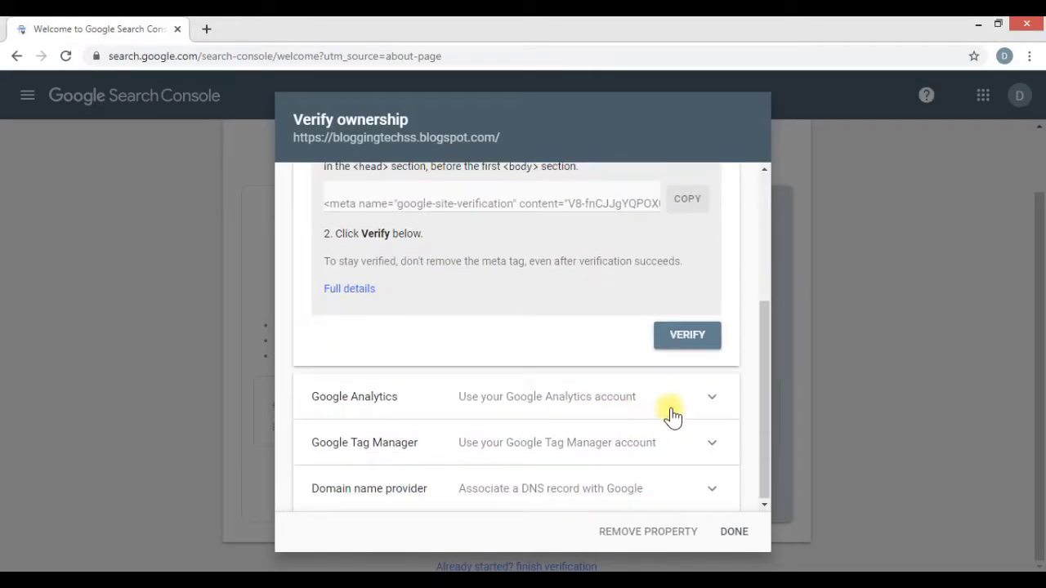
{"action": "left_click", "coordinate": [678, 339]}
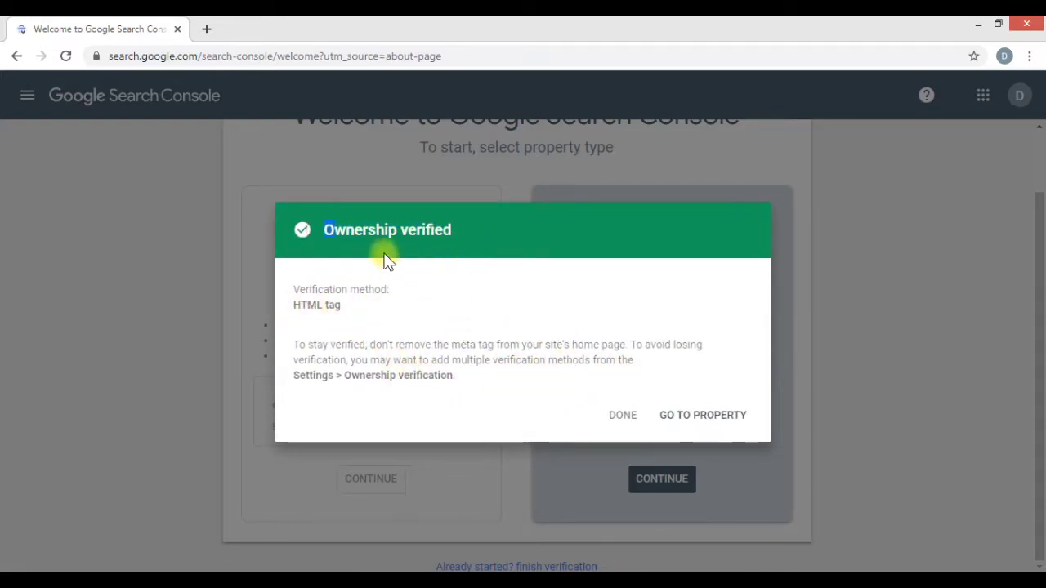
{"action": "left_click", "coordinate": [727, 431]}
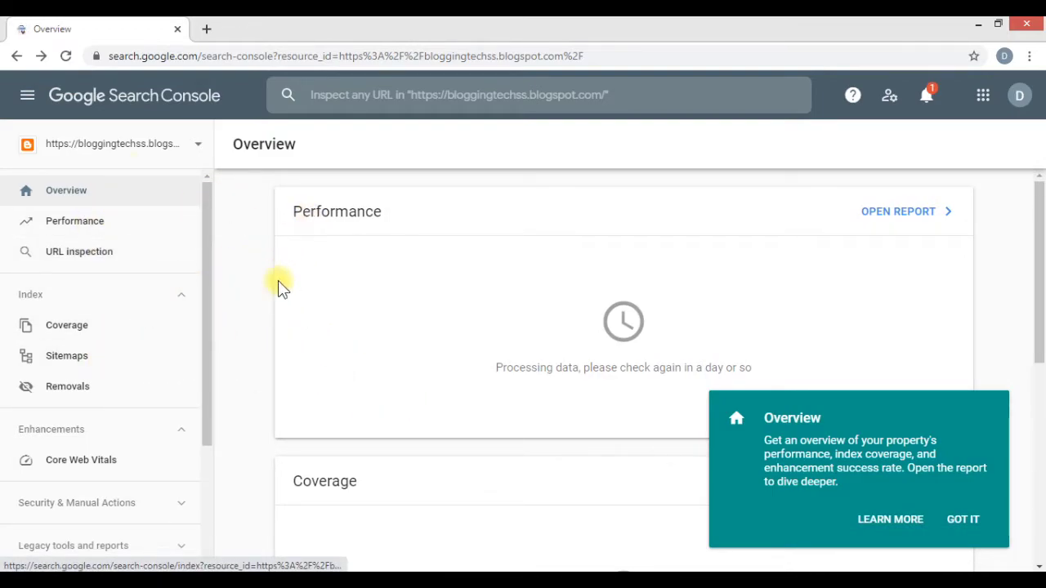
Dismiss the Overview tip and review the property's Performance and Coverage sections.
{"action": "left_click", "coordinate": [105, 201]}
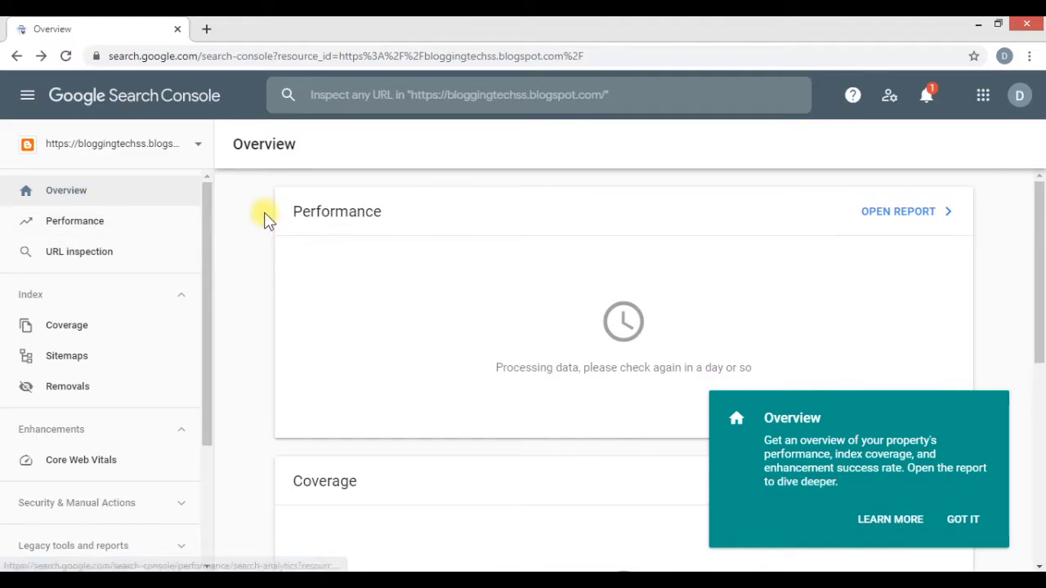
{"action": "left_click_drag", "start_coordinate": [577, 367], "coordinate": [645, 370]}
{"action": "left_click", "coordinate": [967, 521]}
{"action": "left_click", "coordinate": [821, 359]}
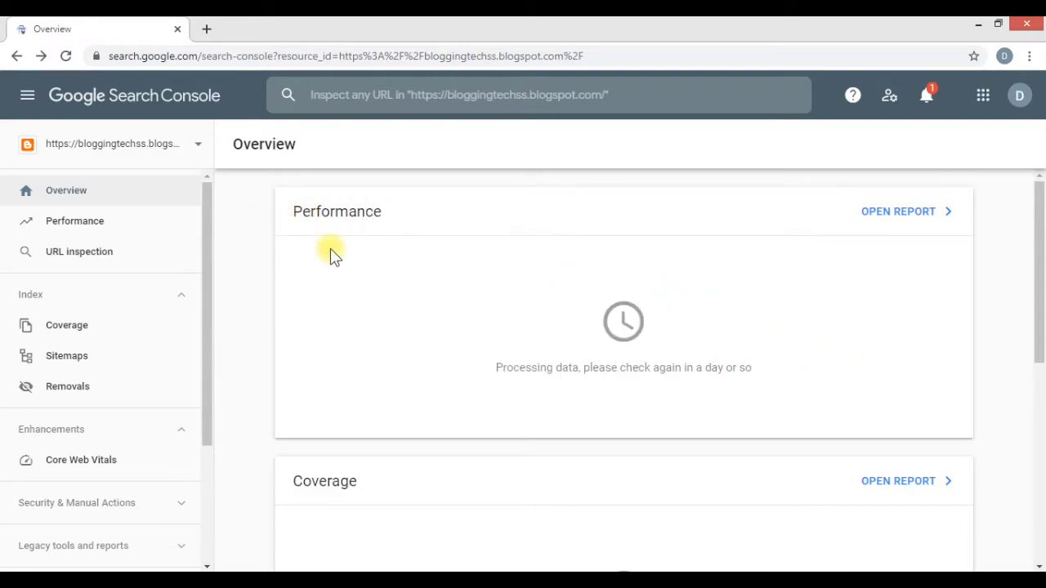
{"action": "scroll", "coordinate": [335, 255], "scroll_direction": "down", "scroll_amount": 3}
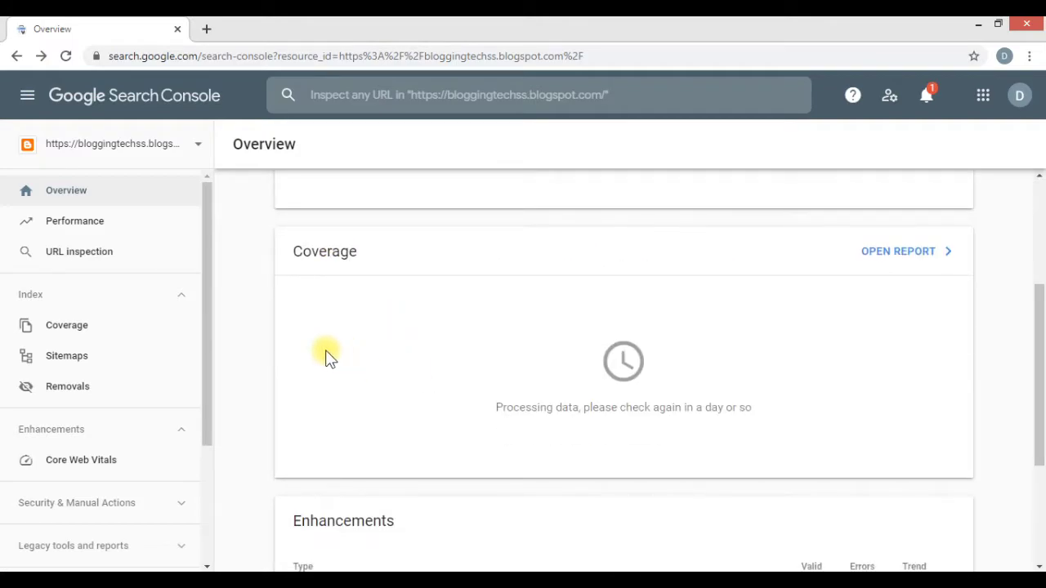
Review the property's Performance report and dismiss the notice about fresh data.
{"action": "left_click", "coordinate": [112, 233]}
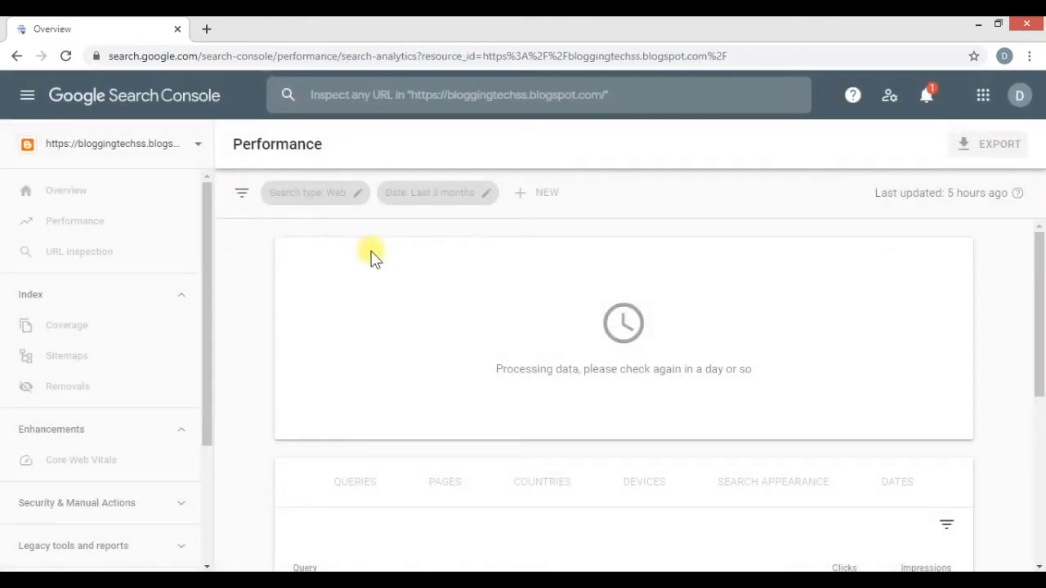
{"action": "scroll", "coordinate": [401, 422], "scroll_direction": "down", "scroll_amount": 2}
{"action": "scroll", "coordinate": [357, 383], "scroll_direction": "down", "scroll_amount": 2}
{"action": "scroll", "coordinate": [401, 379], "scroll_direction": "up", "scroll_amount": 3}
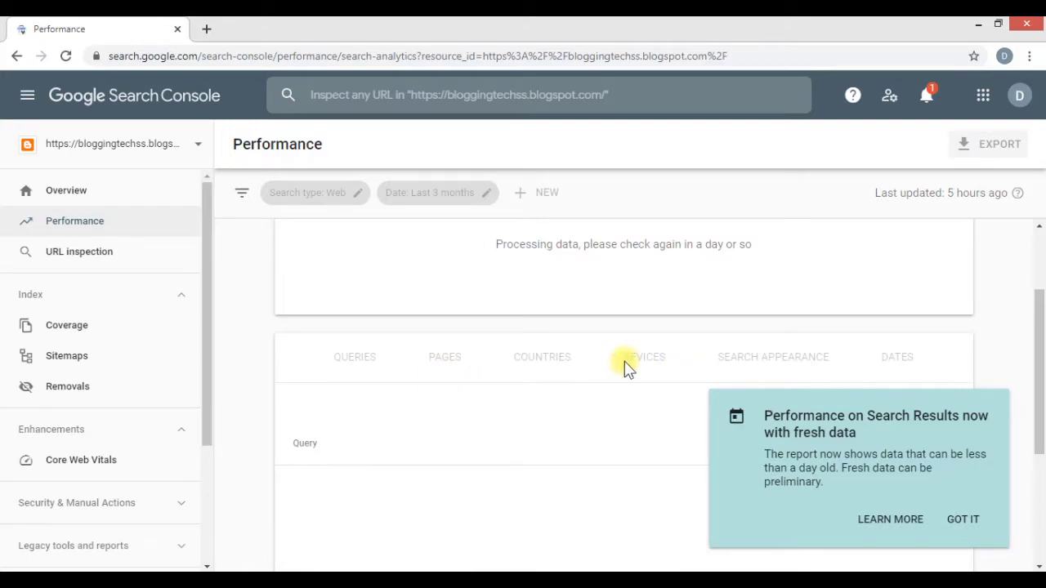
{"action": "left_click", "coordinate": [961, 518]}
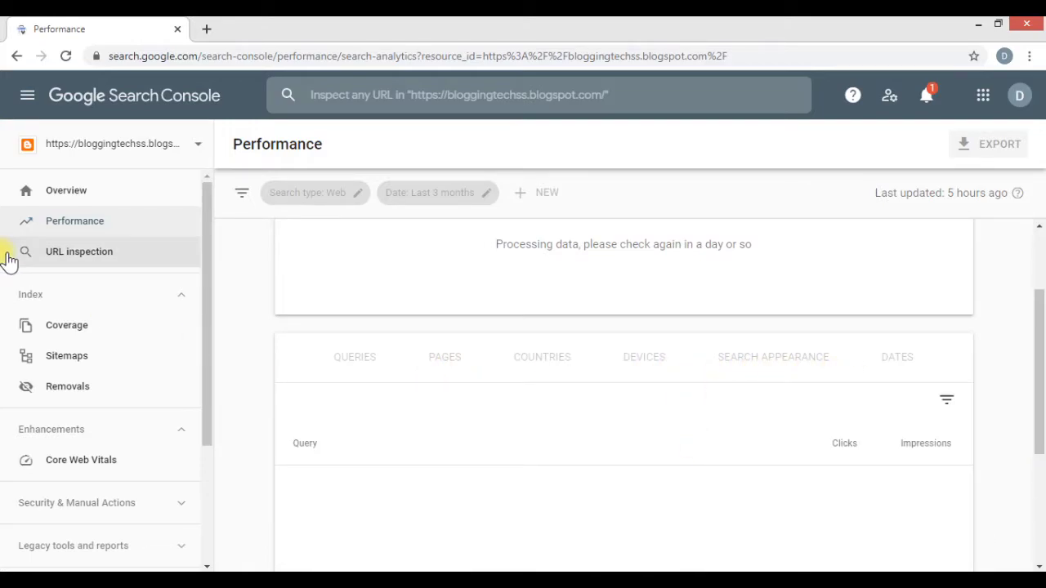
{"action": "left_click", "coordinate": [68, 366]}
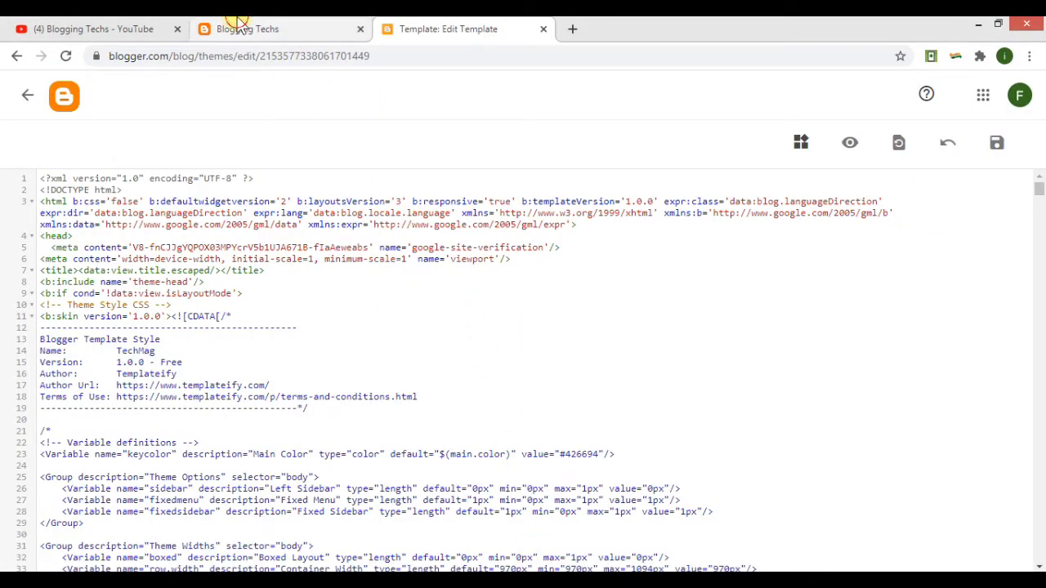
{"action": "left_click", "coordinate": [237, 29]}
{"action": "left_click", "coordinate": [308, 56]}
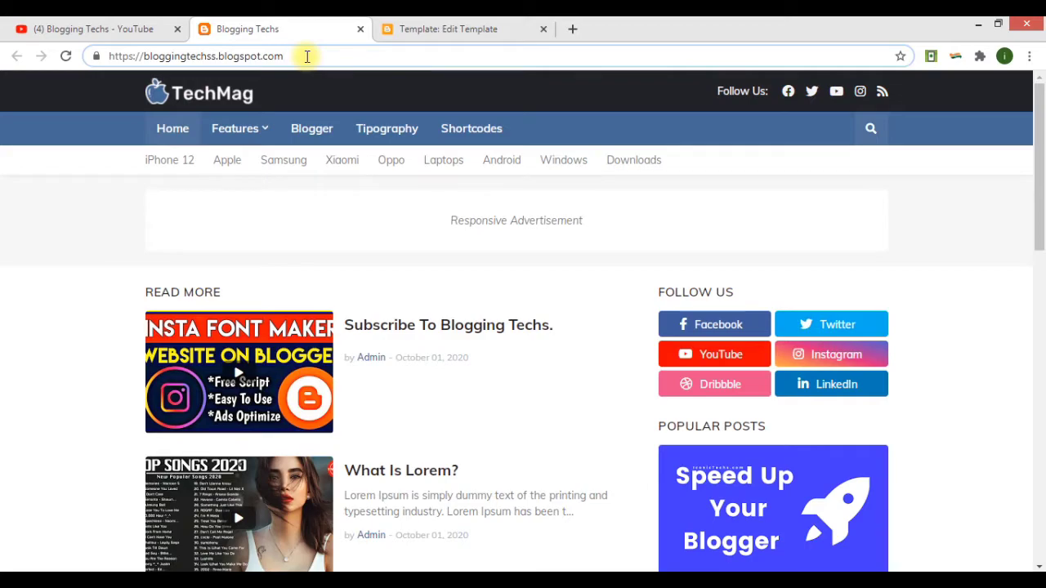
{"action": "type", "text": "/"}
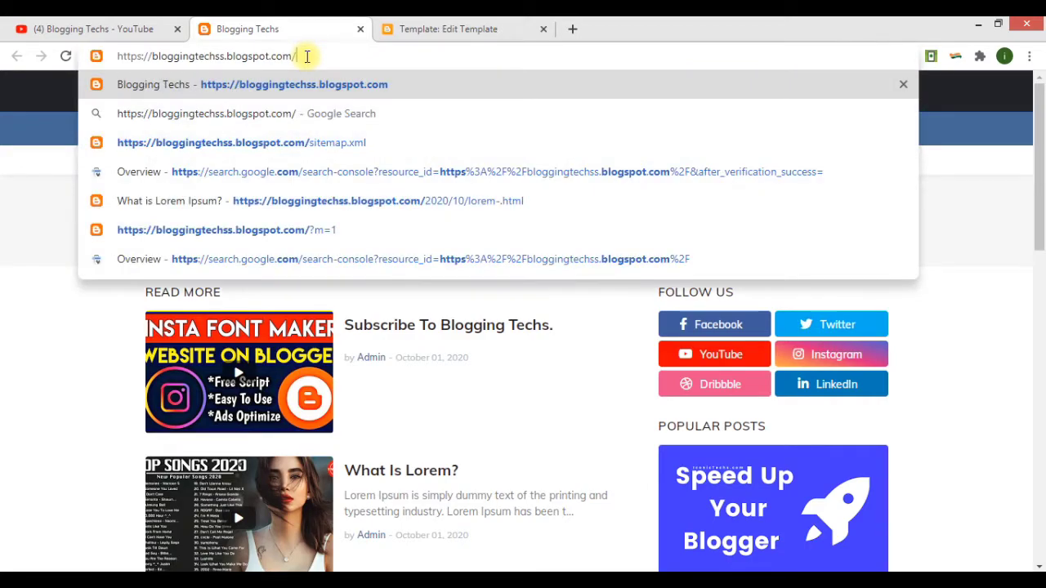
{"action": "type", "text": "sitemap.xml"}
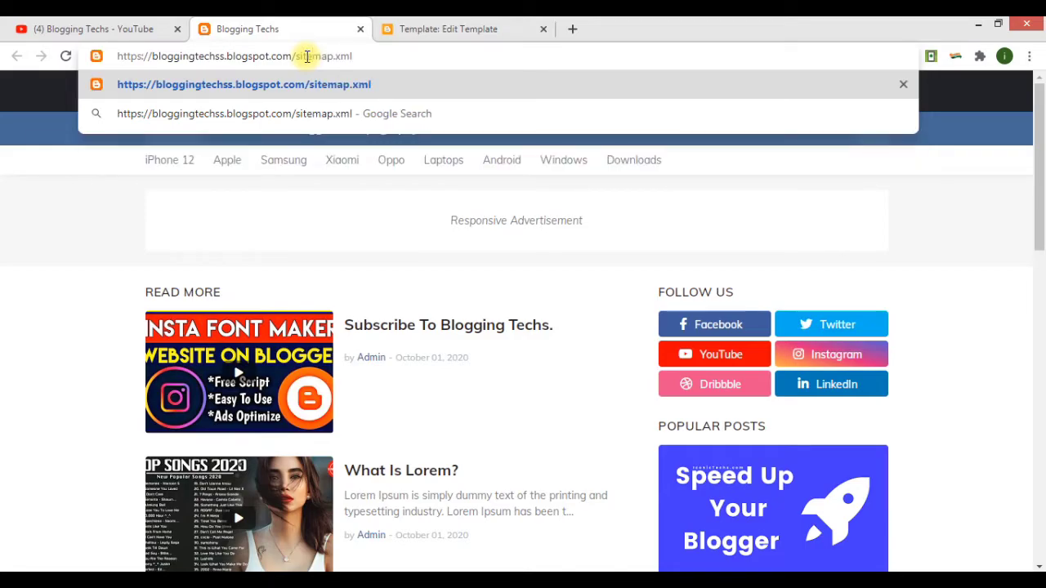
{"action": "key", "text": "Return"}
{"action": "mouse_move", "coordinate": [227, 127]}
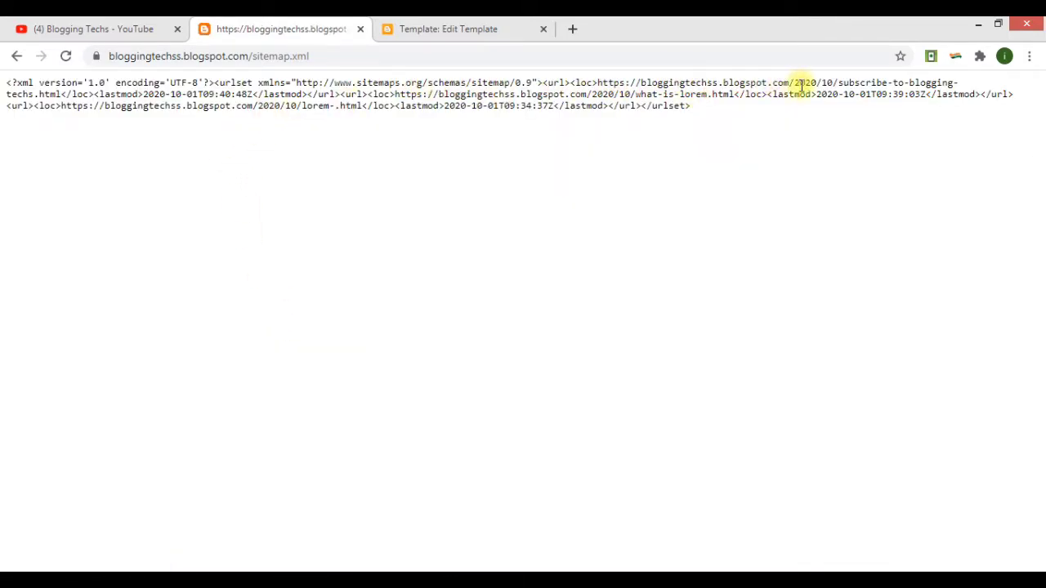
Check the post URLs listed in the sitemap and cut the sitemap's full web address to the clipboard.
{"action": "left_click_drag", "start_coordinate": [823, 83], "coordinate": [952, 77]}
{"action": "left_click", "coordinate": [958, 83]}
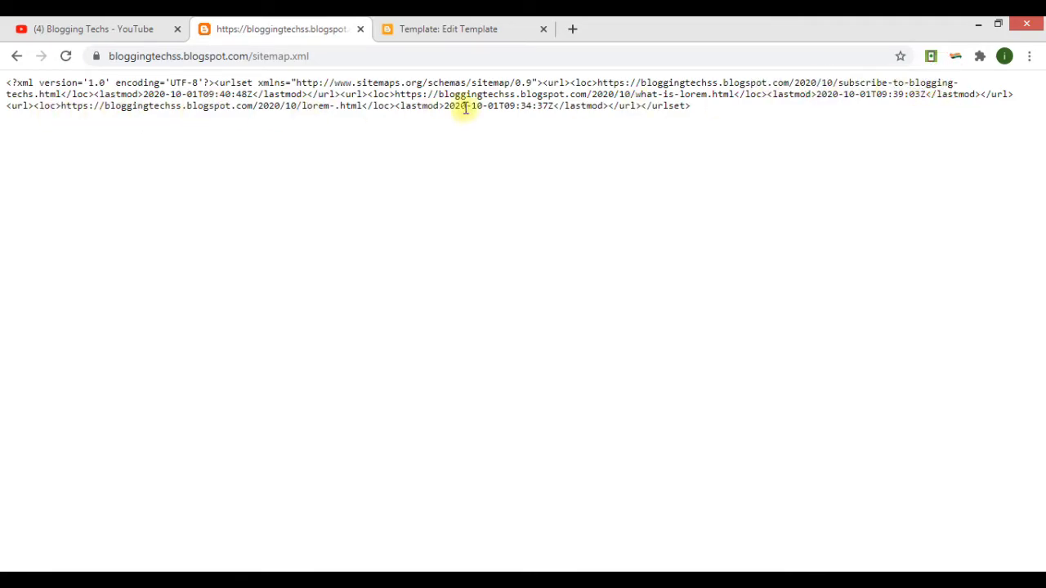
{"action": "left_click_drag", "start_coordinate": [696, 95], "coordinate": [711, 115]}
{"action": "left_click", "coordinate": [711, 114]}
{"action": "double_click", "coordinate": [278, 55]}
{"action": "left_click", "coordinate": [279, 54]}
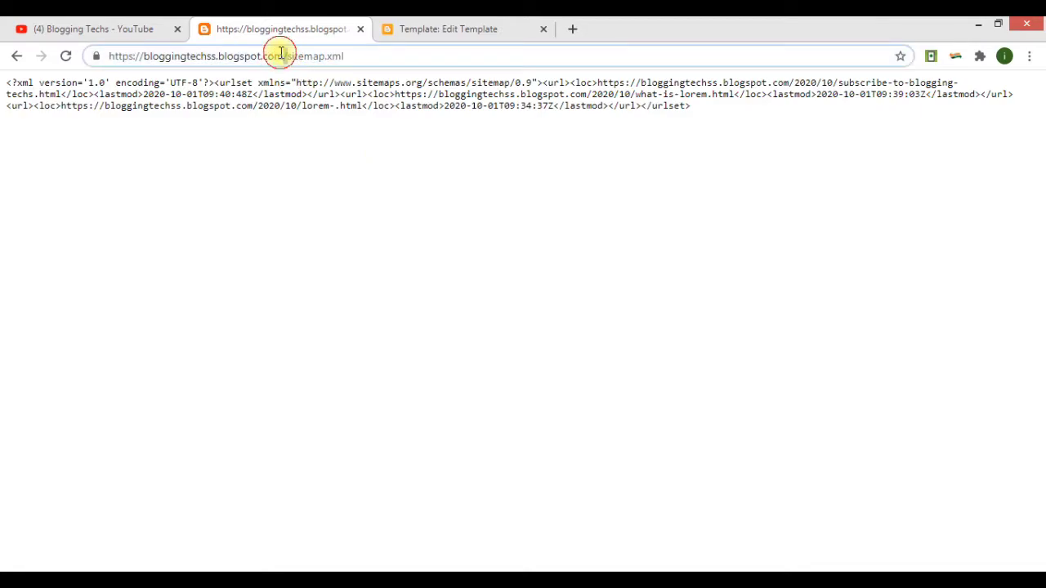
{"action": "triple_click", "coordinate": [289, 56]}
{"action": "right_click", "coordinate": [291, 58]}
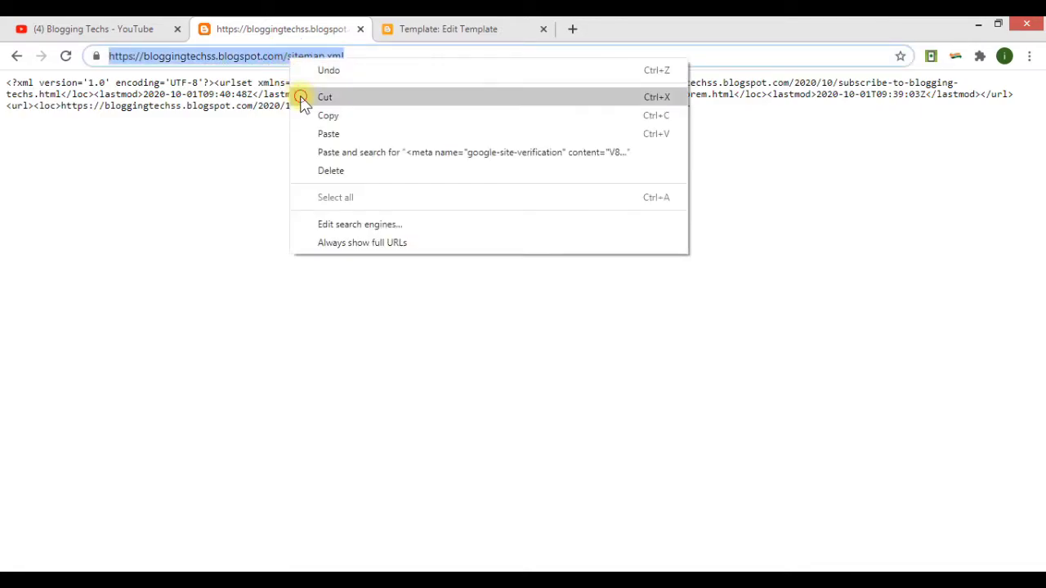
{"action": "left_click", "coordinate": [302, 97]}
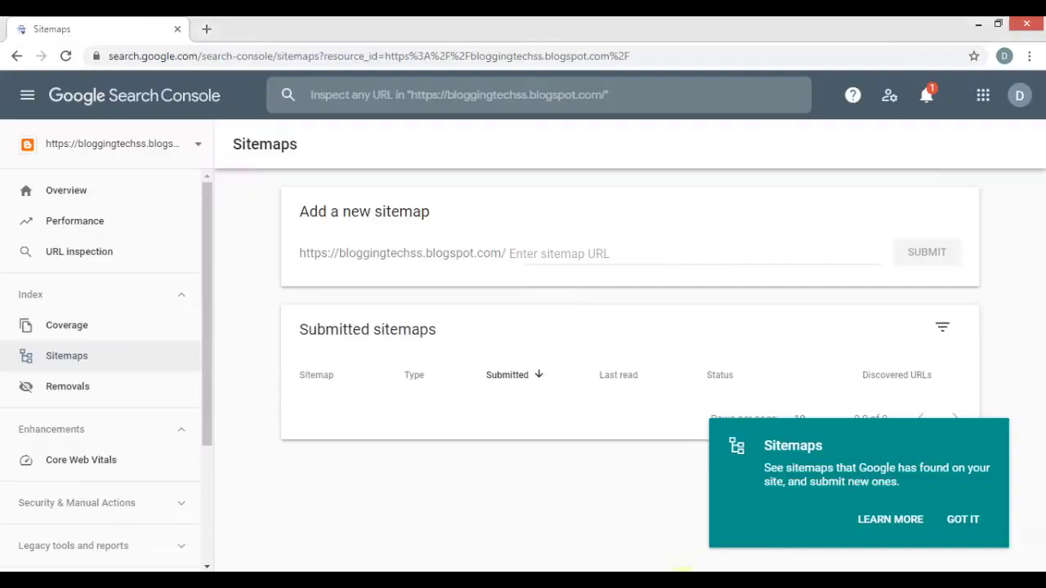
Paste the sitemap address as a new sitemap in Search Console and trim it to sitemap.xml.
{"action": "left_click", "coordinate": [510, 254]}
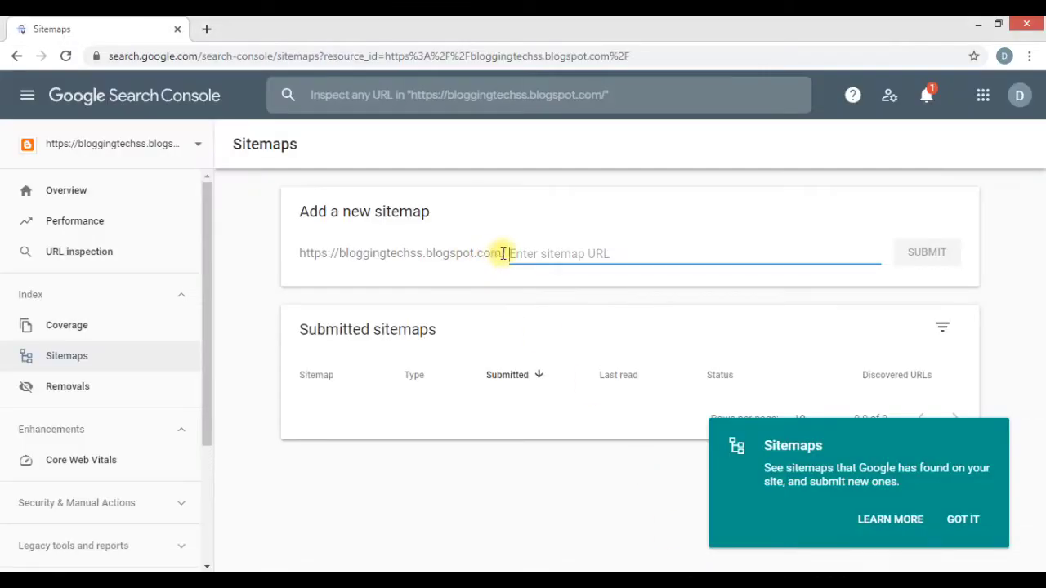
{"action": "key", "text": "ctrl+v"}
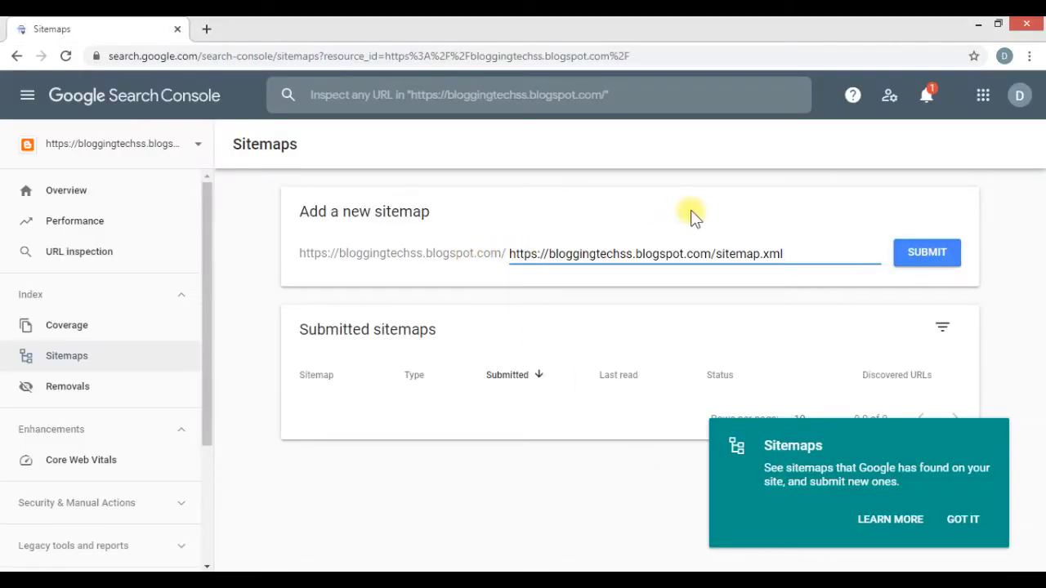
{"action": "left_click_drag", "start_coordinate": [713, 253], "coordinate": [496, 249]}
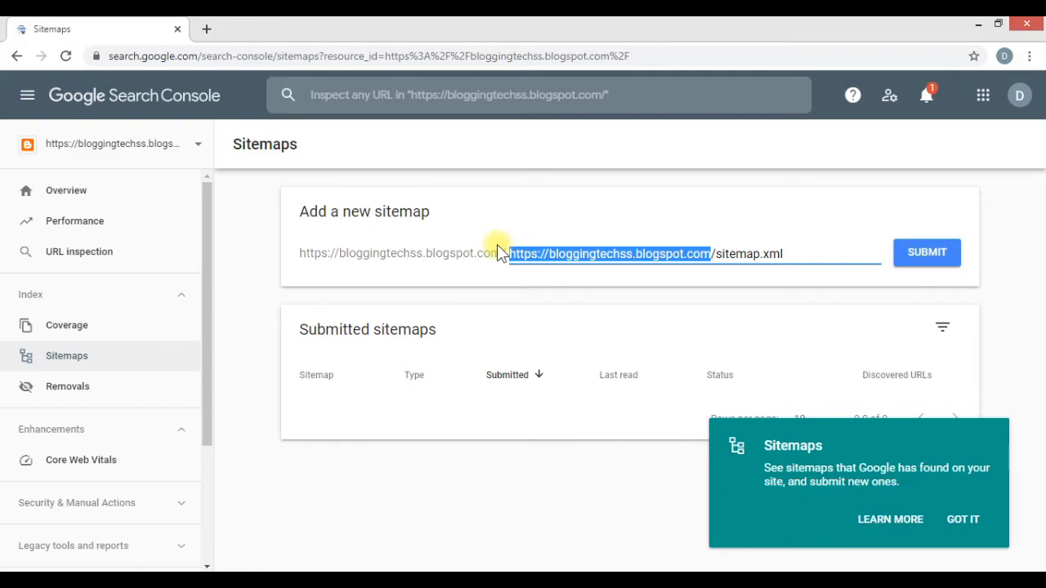
{"action": "key", "text": "BackSpace"}
{"action": "key", "text": "Delete"}
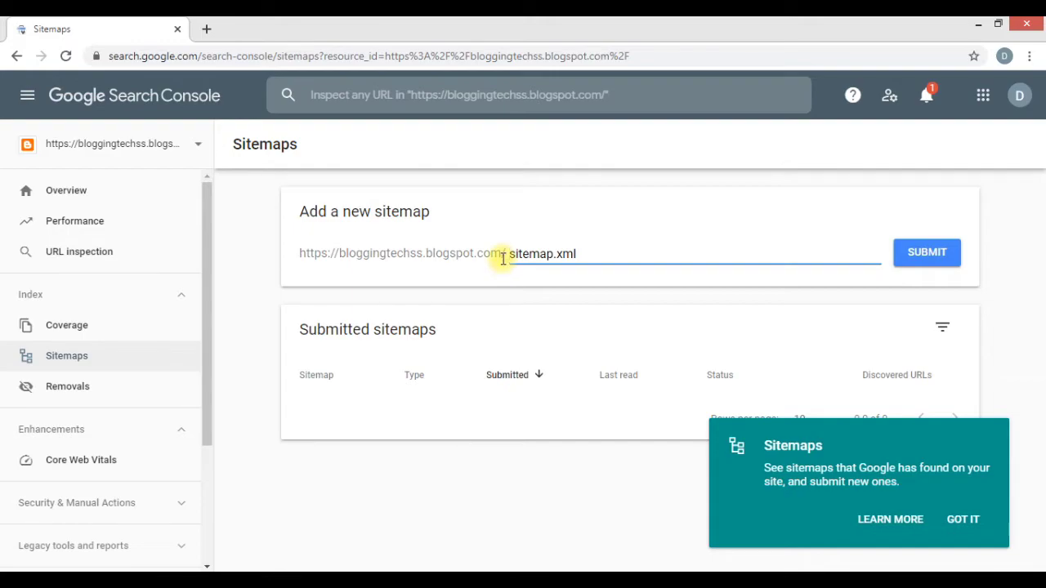
Submit the sitemap.xml entry for the blog and dismiss the confirmation and the Sitemaps tip.
{"action": "left_click_drag", "start_coordinate": [506, 256], "coordinate": [349, 257]}
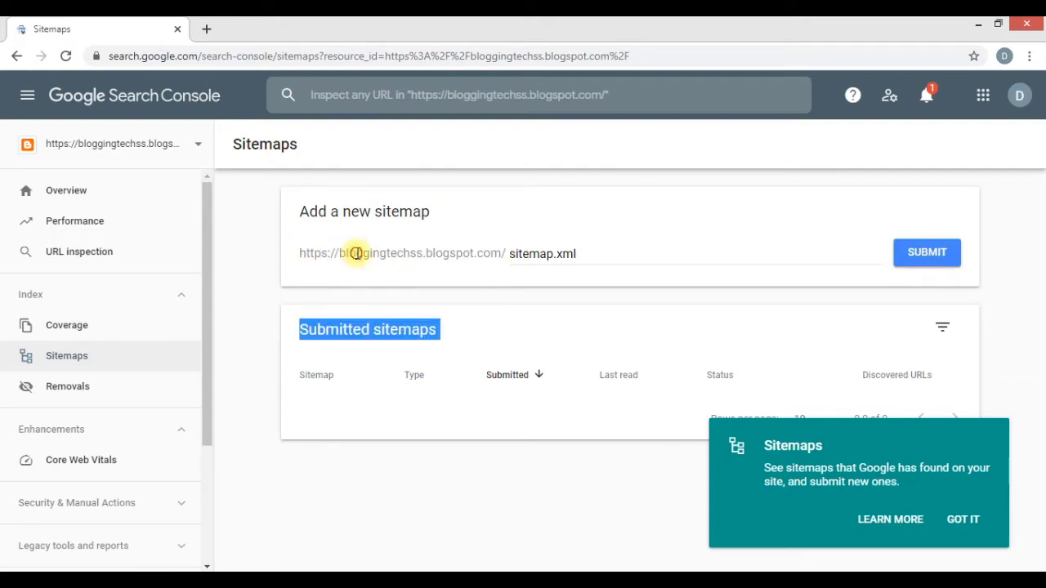
{"action": "left_click", "coordinate": [961, 300]}
{"action": "left_click", "coordinate": [944, 253]}
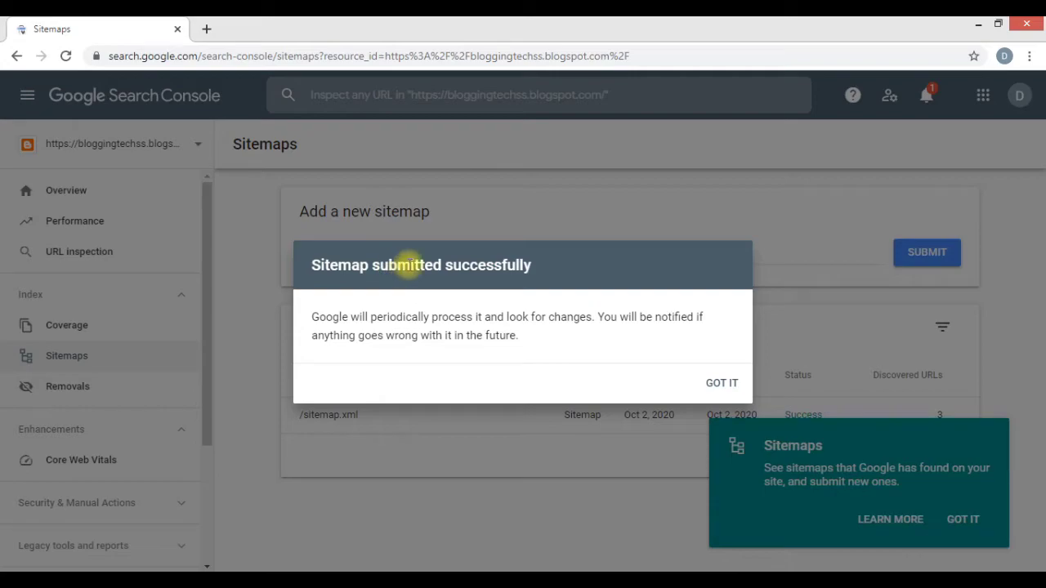
{"action": "left_click", "coordinate": [722, 384]}
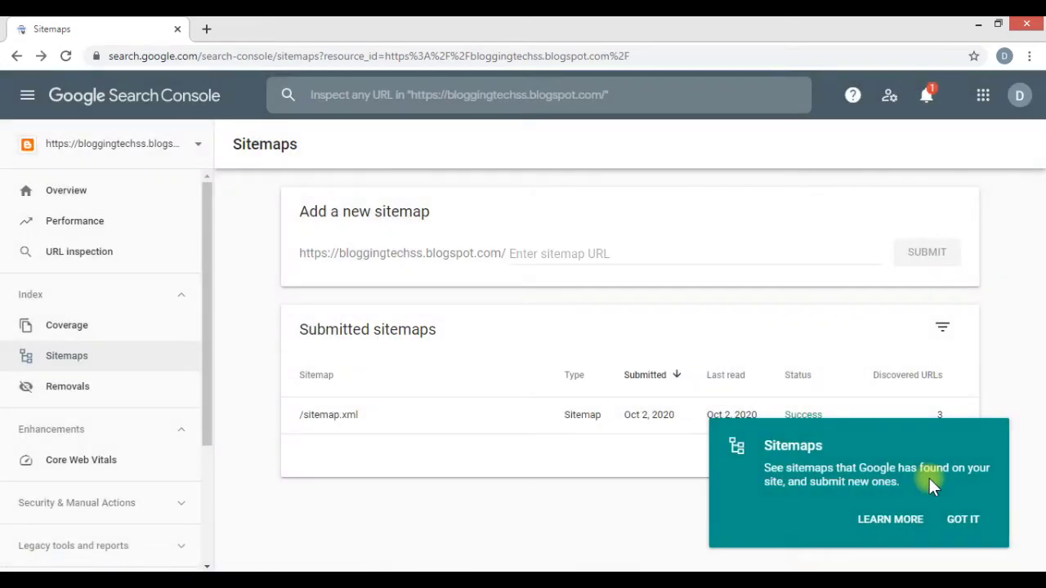
{"action": "left_click", "coordinate": [962, 517]}
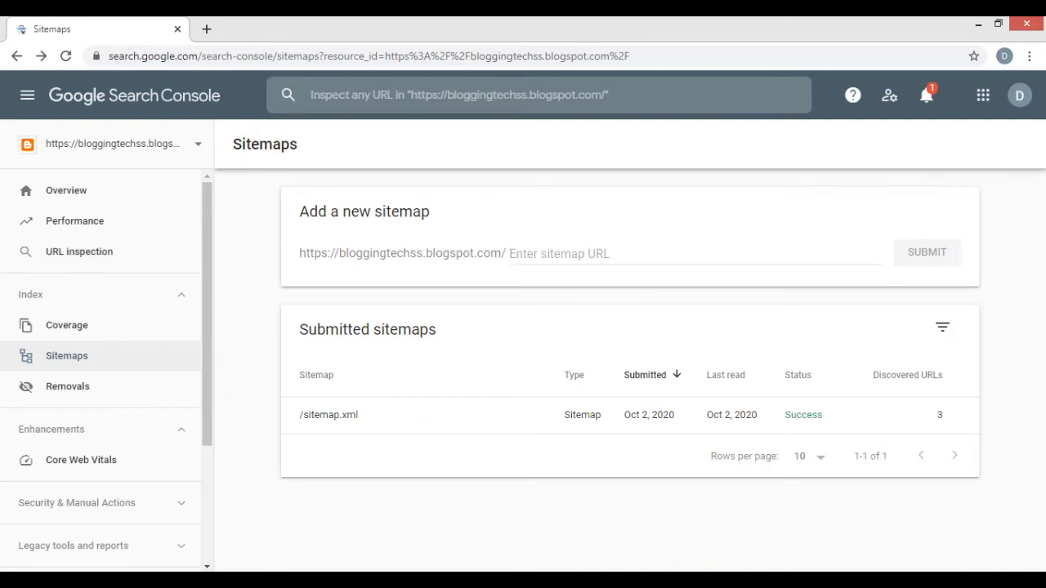
Return to the blog's home page and copy the link address of the "Subscribe To Blogging Techs." post.
{"action": "mouse_move", "coordinate": [536, 579]}
{"action": "left_click", "coordinate": [536, 503]}
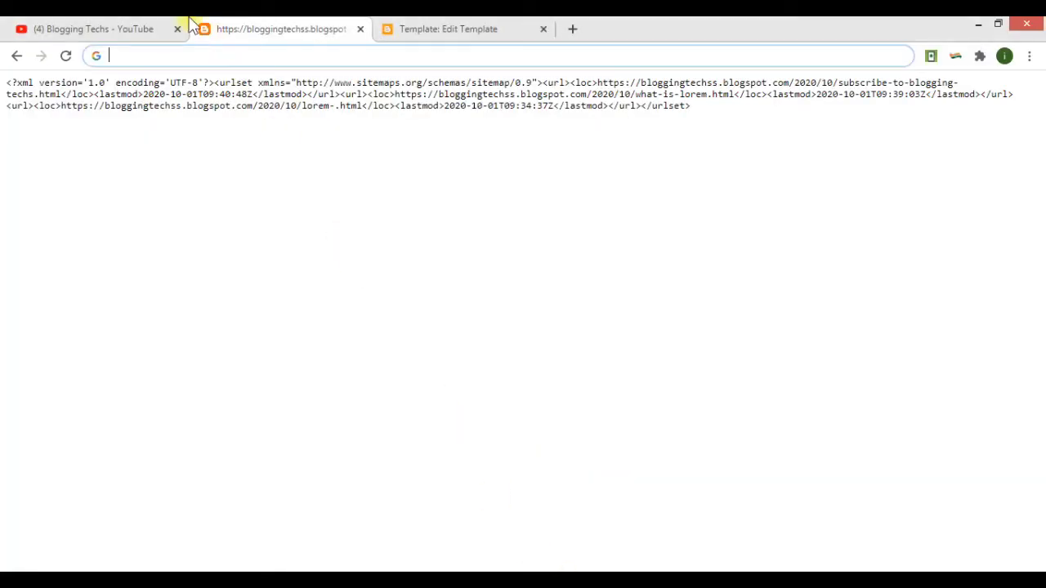
{"action": "left_click", "coordinate": [26, 58]}
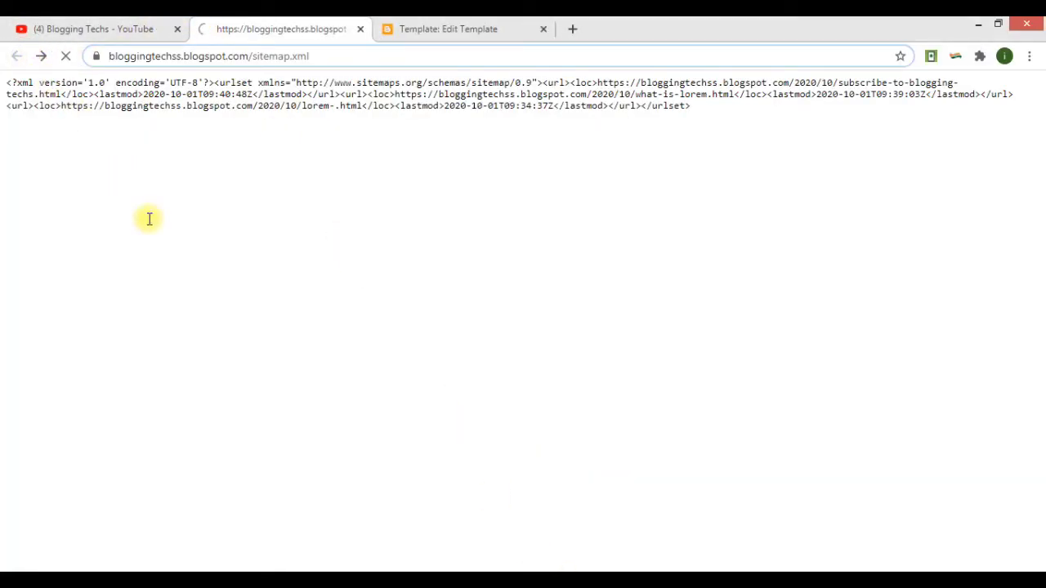
{"action": "right_click", "coordinate": [374, 329]}
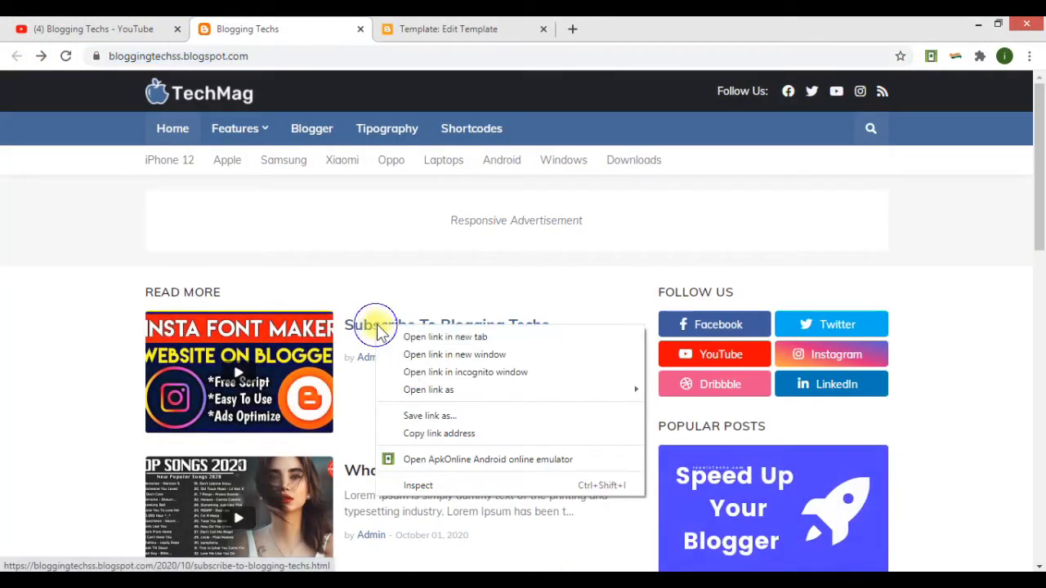
{"action": "left_click", "coordinate": [425, 433]}
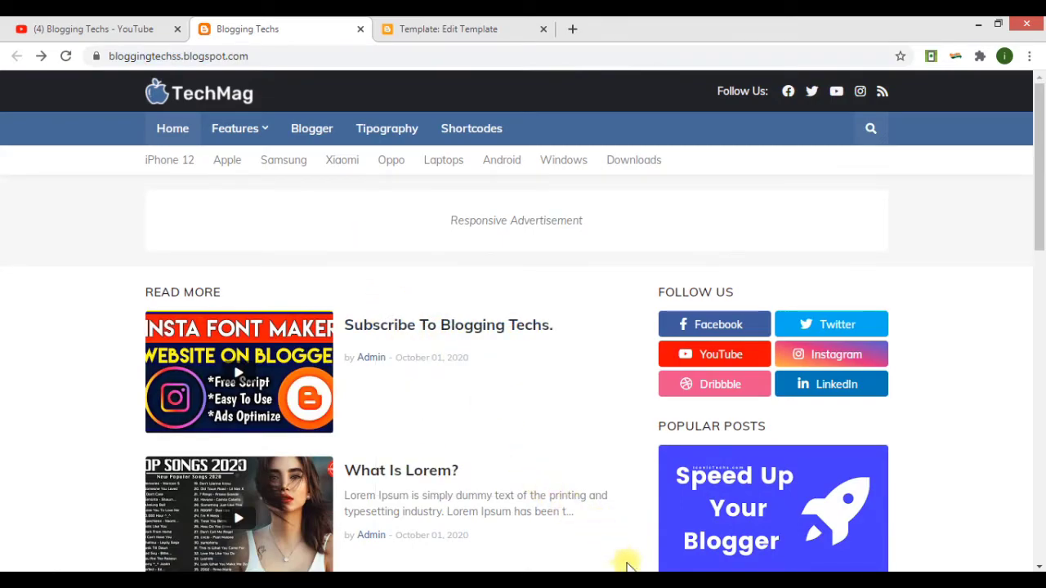
{"action": "key", "text": "alt+Tab"}
{"action": "left_click", "coordinate": [339, 93]}
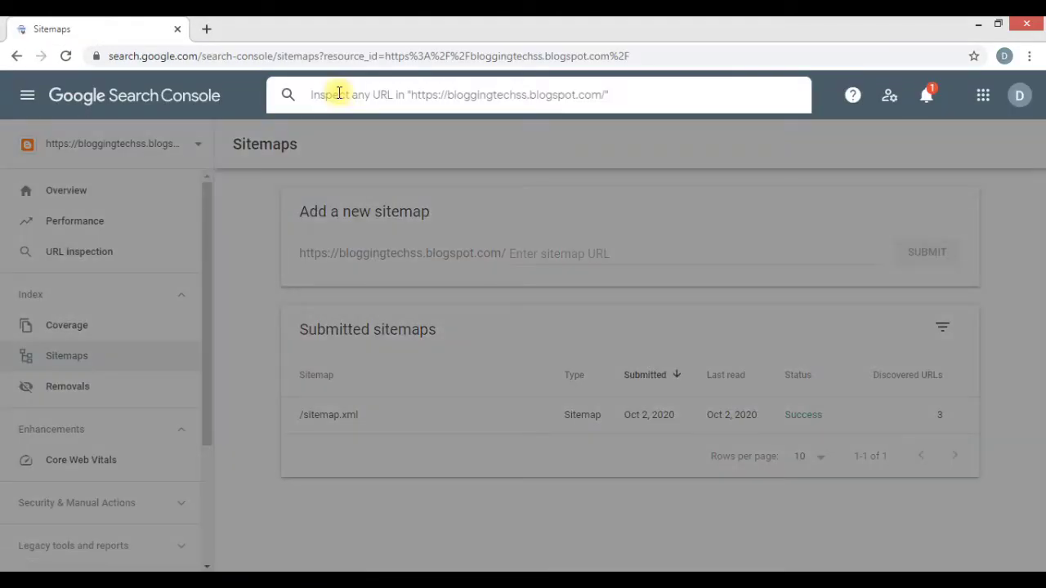
{"action": "key", "text": "ctrl+v"}
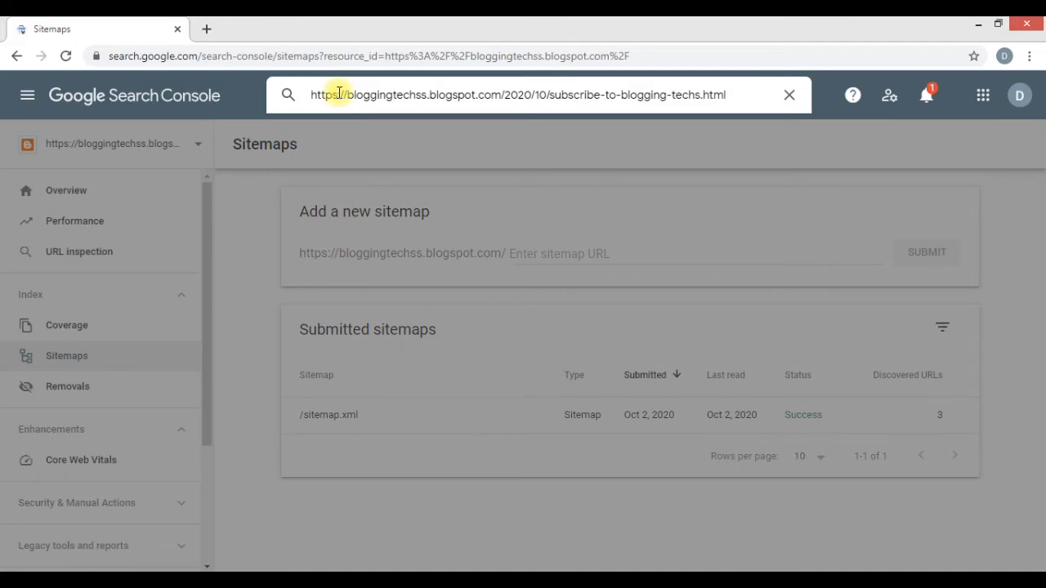
{"action": "key", "text": "Return"}
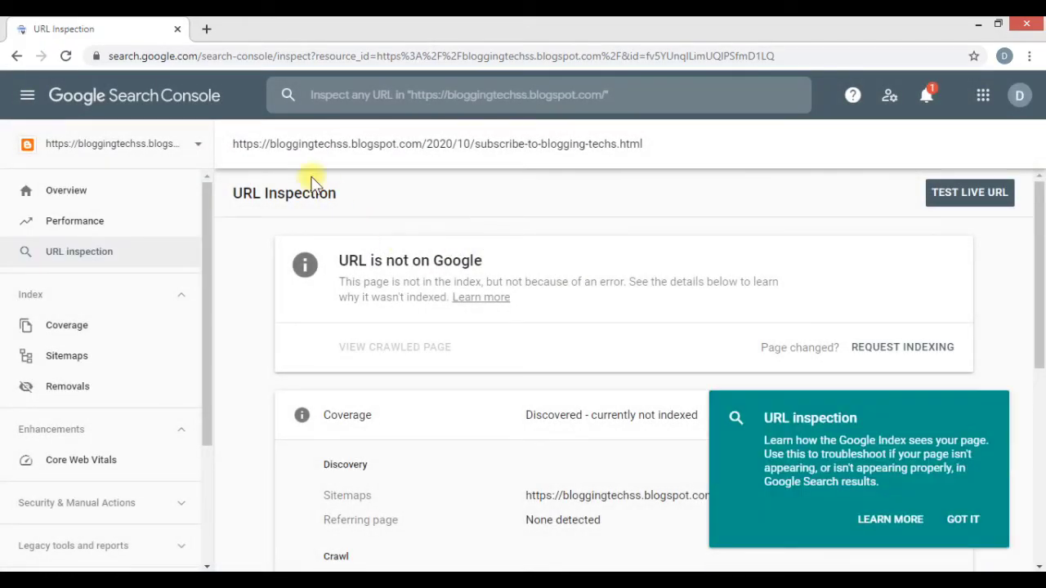
{"action": "left_click_drag", "start_coordinate": [264, 145], "coordinate": [567, 180]}
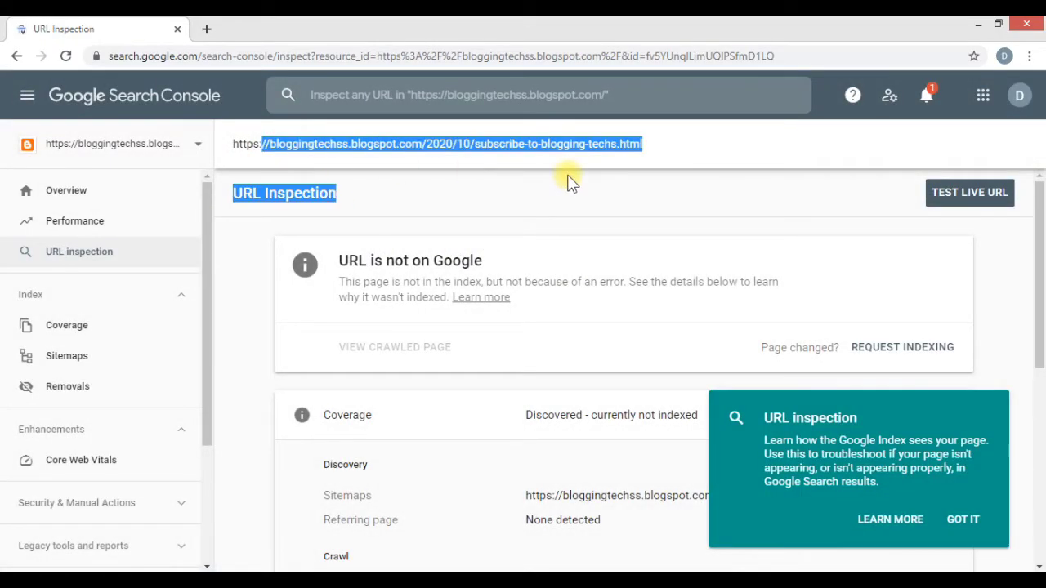
Request indexing of the inspected post URL and complete the fire hydrants and stairs image challenges.
{"action": "left_click", "coordinate": [932, 350]}
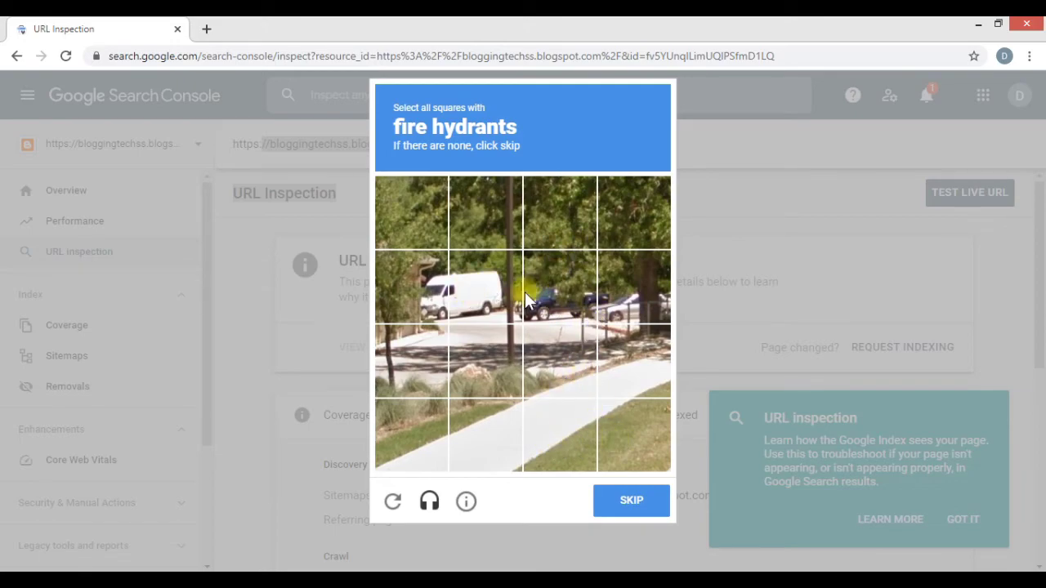
{"action": "left_click", "coordinate": [607, 274]}
{"action": "left_click", "coordinate": [630, 498]}
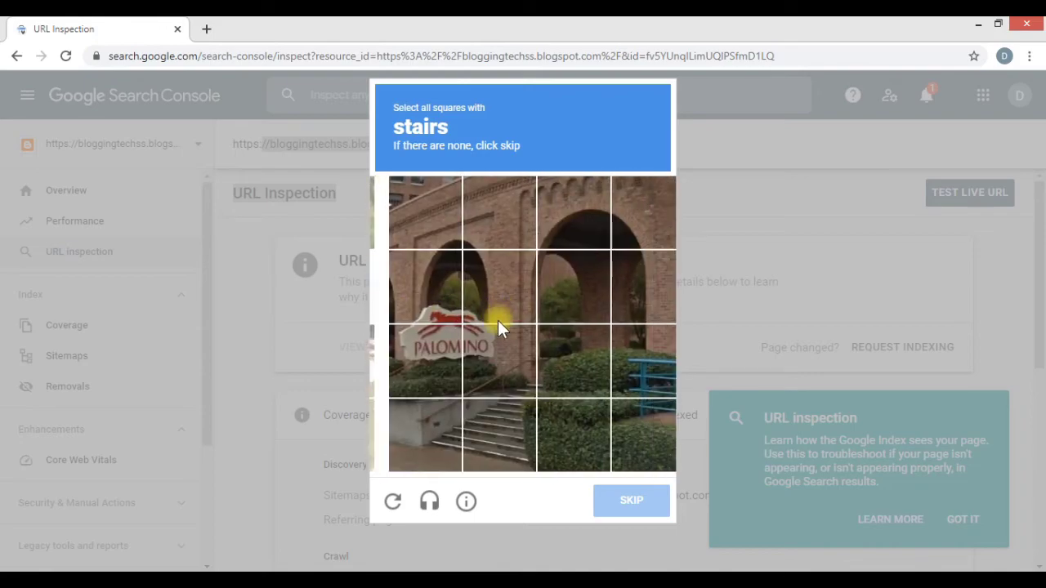
{"action": "left_click", "coordinate": [471, 384]}
{"action": "left_click", "coordinate": [455, 423]}
{"action": "left_click", "coordinate": [456, 427]}
{"action": "left_click", "coordinate": [411, 433]}
{"action": "left_click", "coordinate": [482, 433]}
{"action": "left_click", "coordinate": [647, 511]}
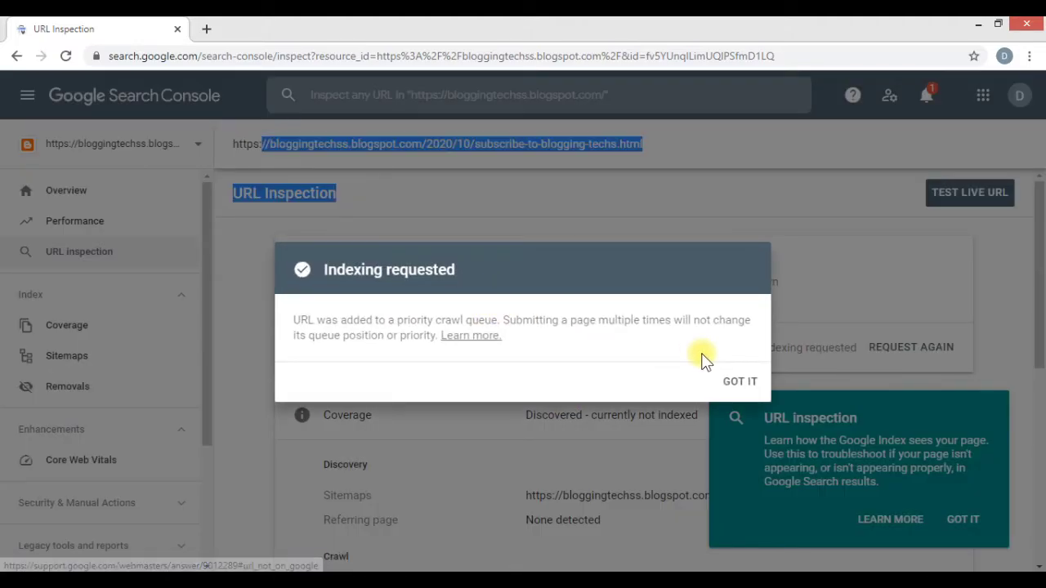
Dismiss the indexing request confirmation and the URL inspection tip.
{"action": "triple_click", "coordinate": [409, 270]}
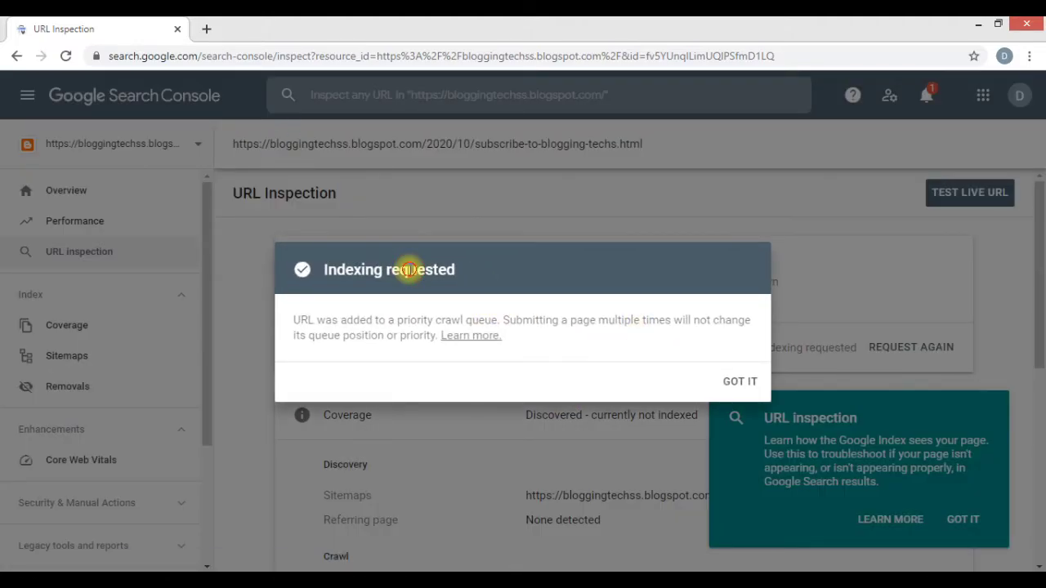
{"action": "left_click", "coordinate": [726, 392]}
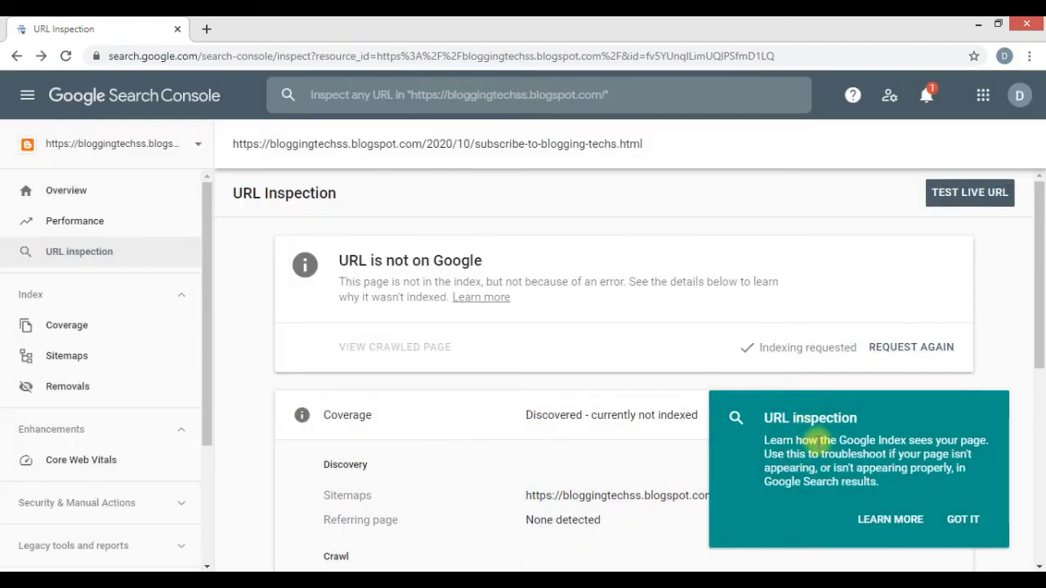
{"action": "left_click", "coordinate": [958, 521]}
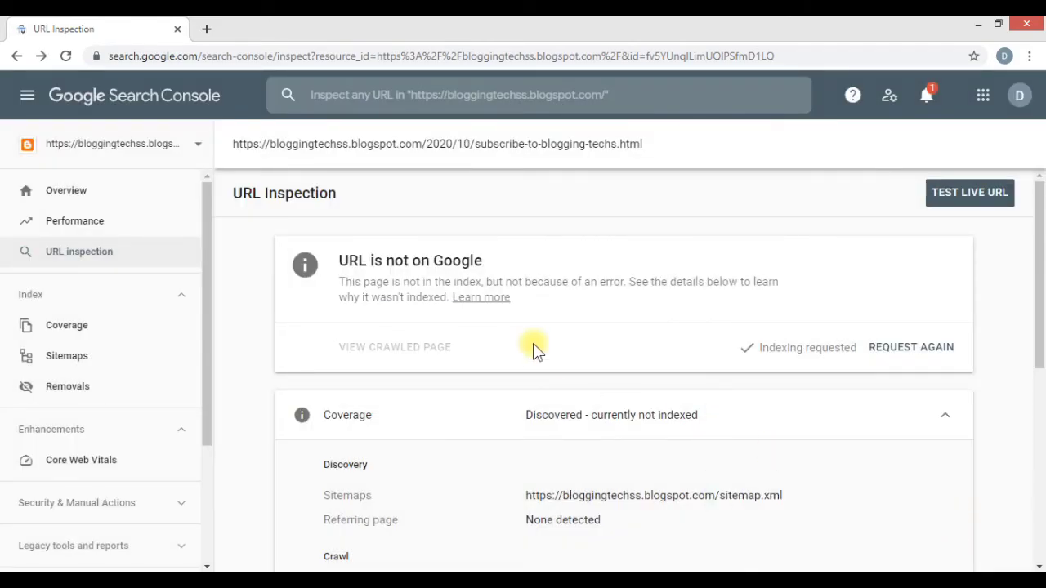
Open the property's Overview page and examine its Performance, Coverage and Enhancements sections.
{"action": "left_click", "coordinate": [79, 200]}
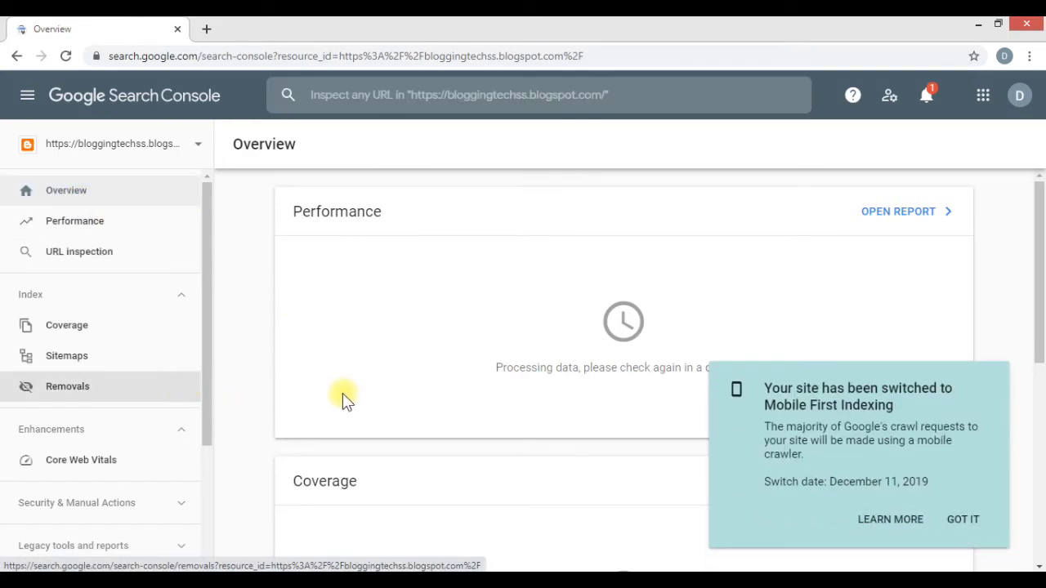
{"action": "scroll", "coordinate": [354, 386], "scroll_direction": "down", "scroll_amount": 3}
{"action": "scroll", "coordinate": [357, 366], "scroll_direction": "up", "scroll_amount": 3}
{"action": "scroll", "coordinate": [462, 408], "scroll_direction": "down", "scroll_amount": 5}
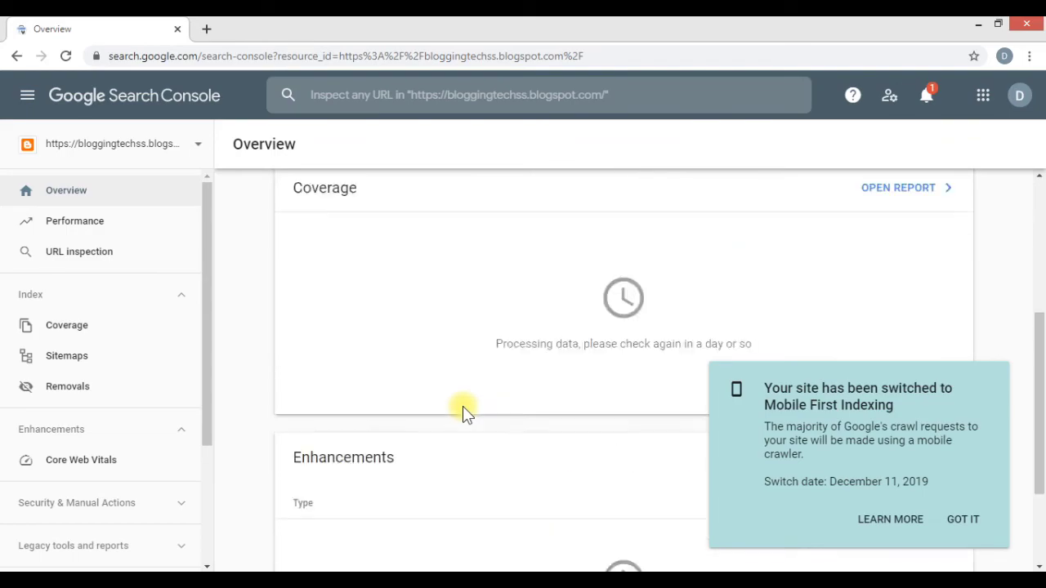
{"action": "scroll", "coordinate": [413, 419], "scroll_direction": "up", "scroll_amount": 5}
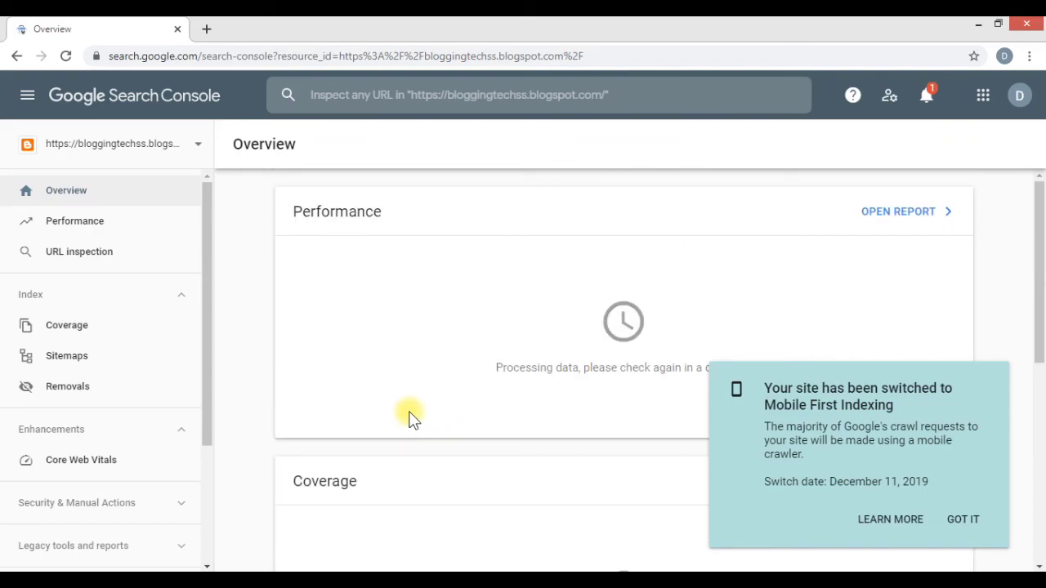